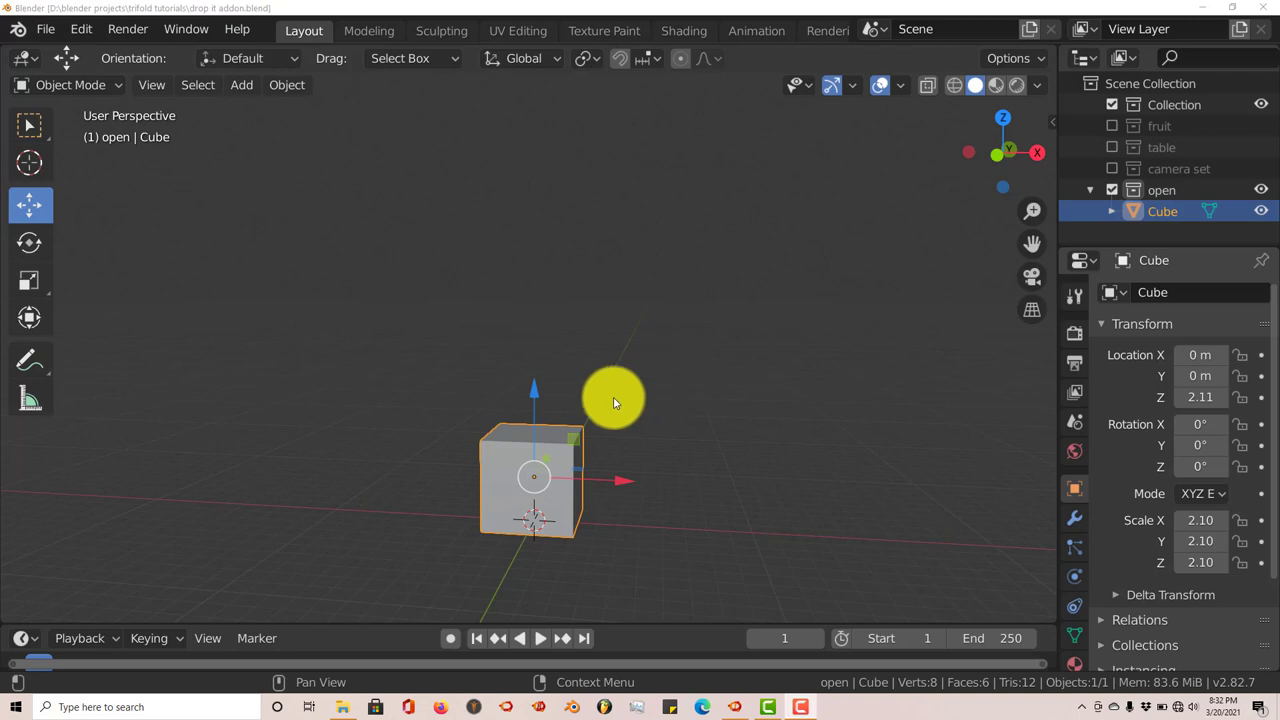
Step: Look through the Add-ons preferences and the install-from-file browser, then close without installing
{"action": "middle_click_drag", "start_coordinate": [591, 380], "coordinate": [577, 416]}
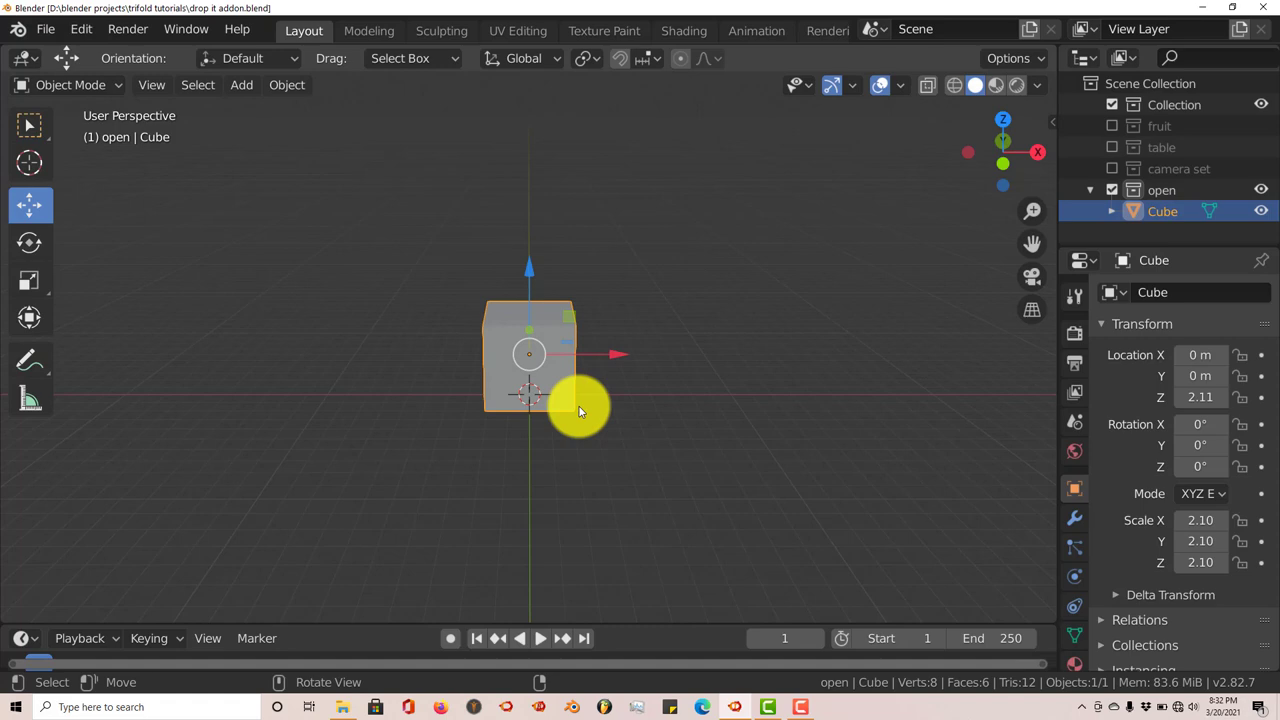
{"action": "scroll", "coordinate": [541, 437], "scroll_direction": "down", "scroll_amount": 2, "text": "shift"}
{"action": "scroll", "coordinate": [541, 437], "scroll_direction": "up", "scroll_amount": 2, "text": "shift"}
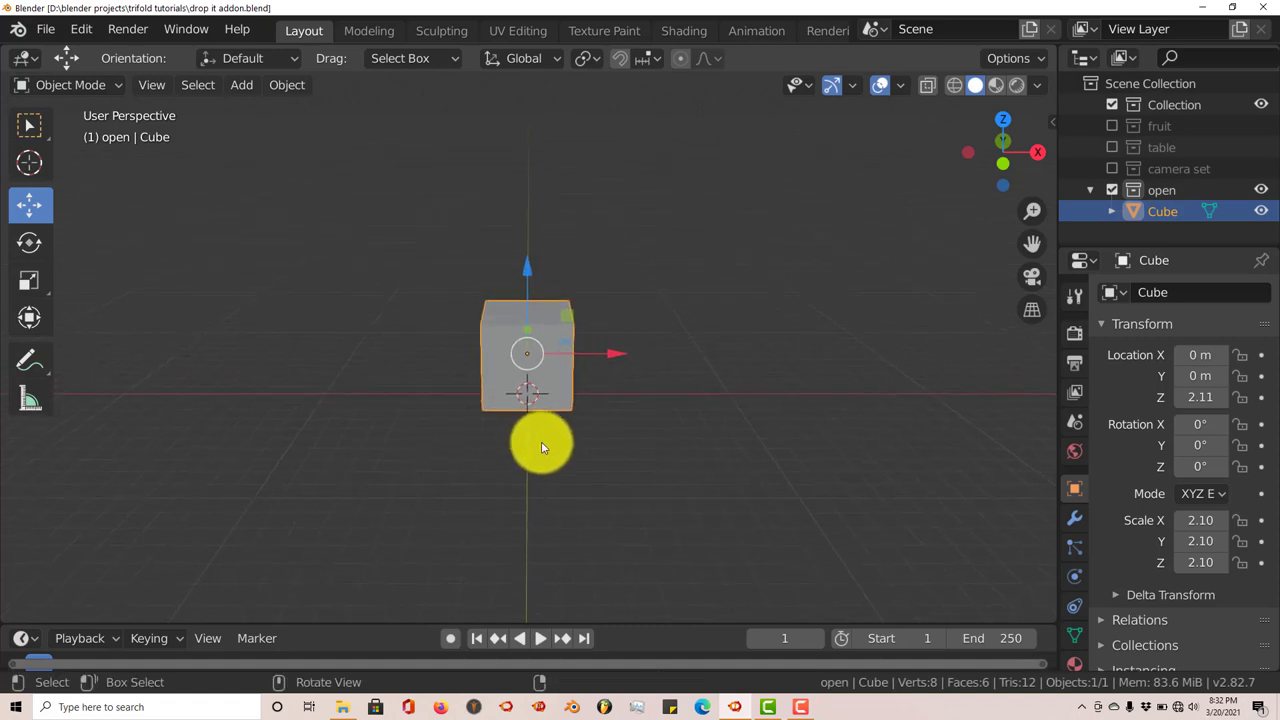
{"action": "mouse_move", "coordinate": [543, 437]}
{"action": "middle_mouse_down"}
{"action": "mouse_move", "coordinate": [563, 386]}
{"action": "mouse_move", "coordinate": [560, 441]}
{"action": "middle_mouse_up"}
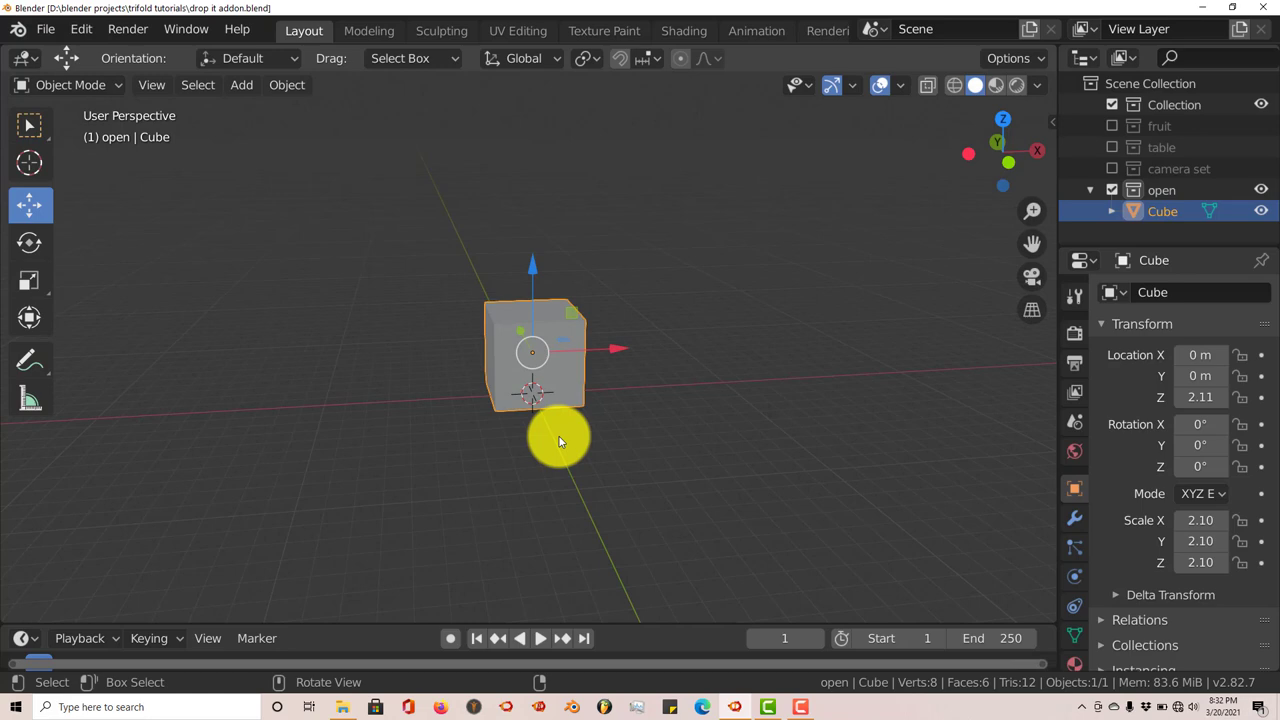
{"action": "middle_click_drag", "start_coordinate": [527, 451], "coordinate": [526, 440]}
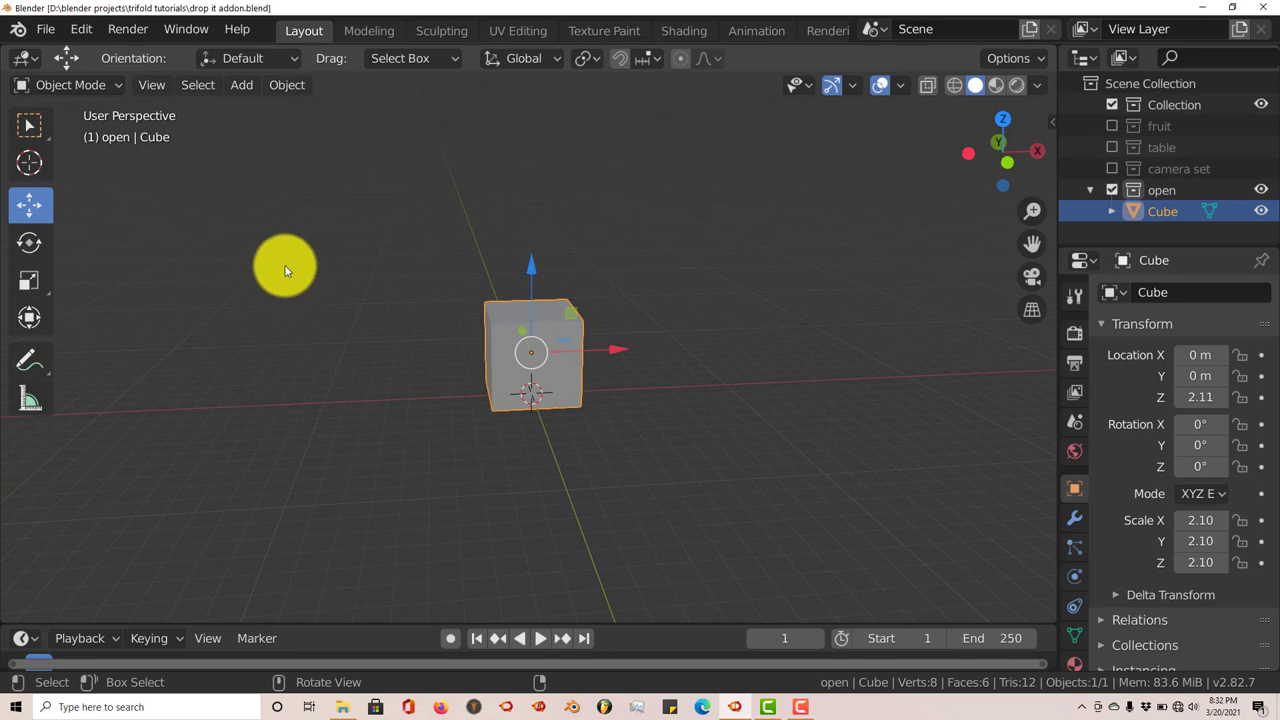
{"action": "left_click", "coordinate": [81, 29]}
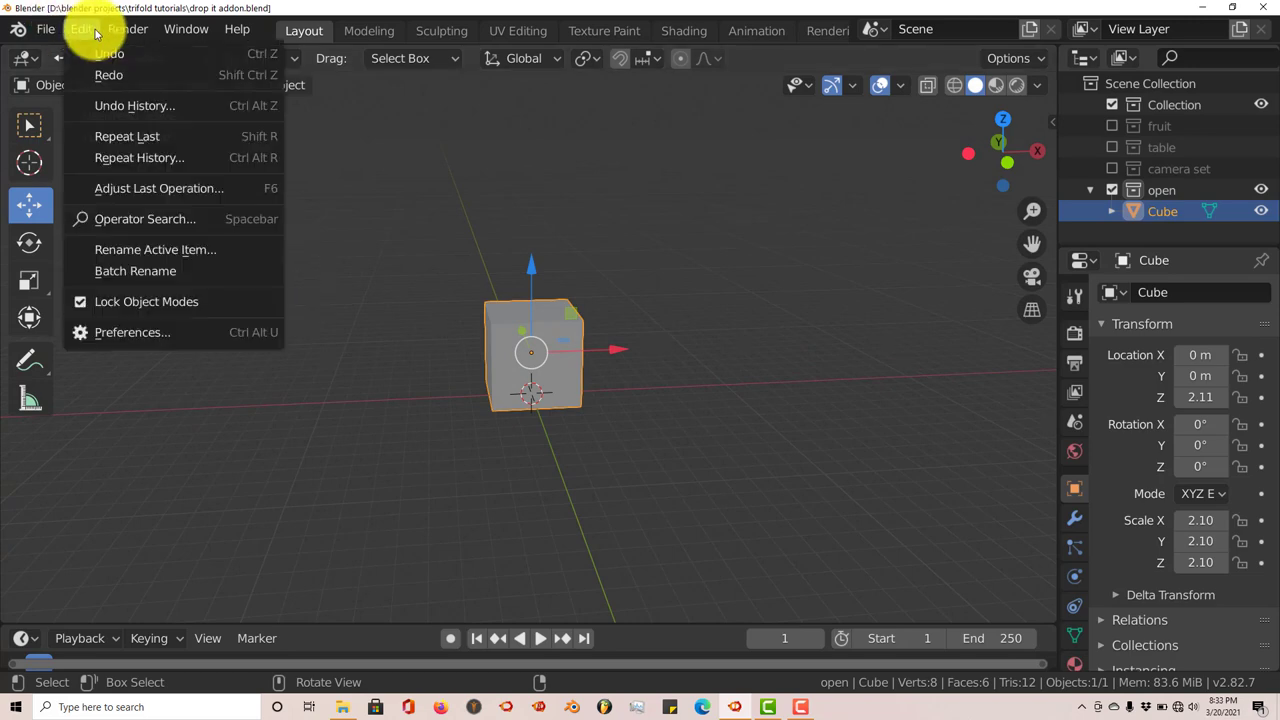
{"action": "left_click", "coordinate": [137, 330]}
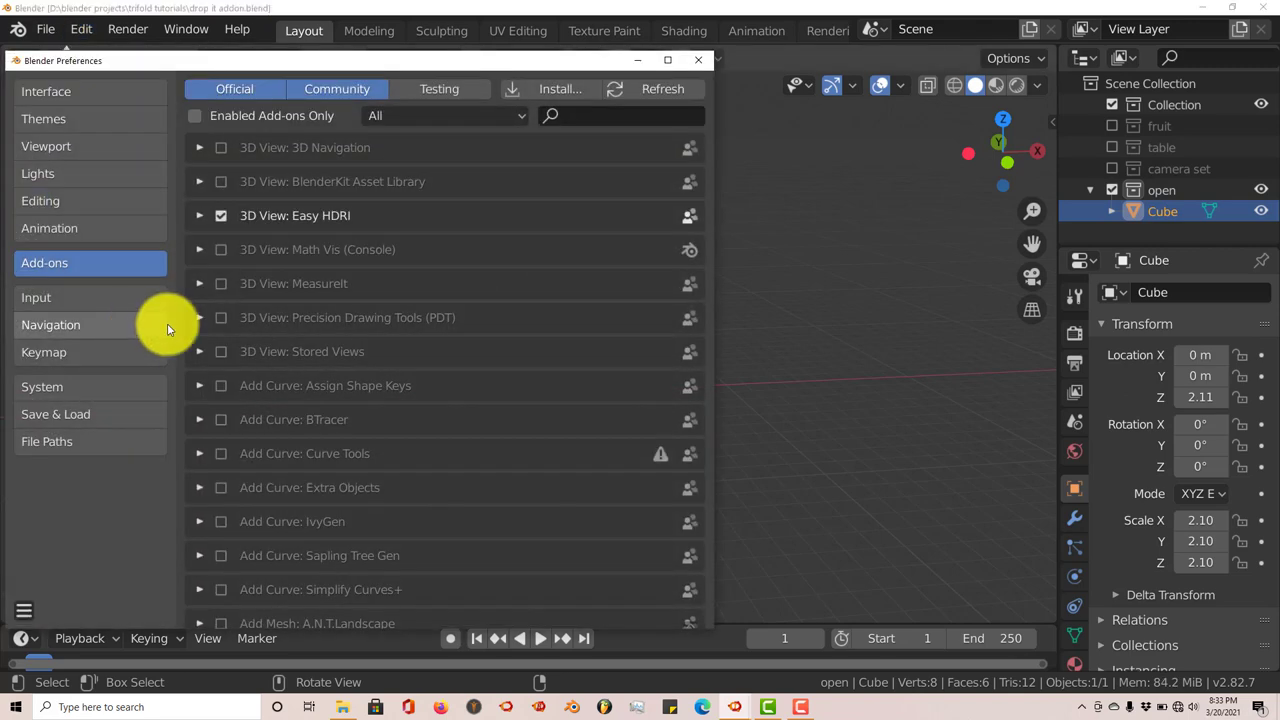
{"action": "left_click", "coordinate": [578, 88]}
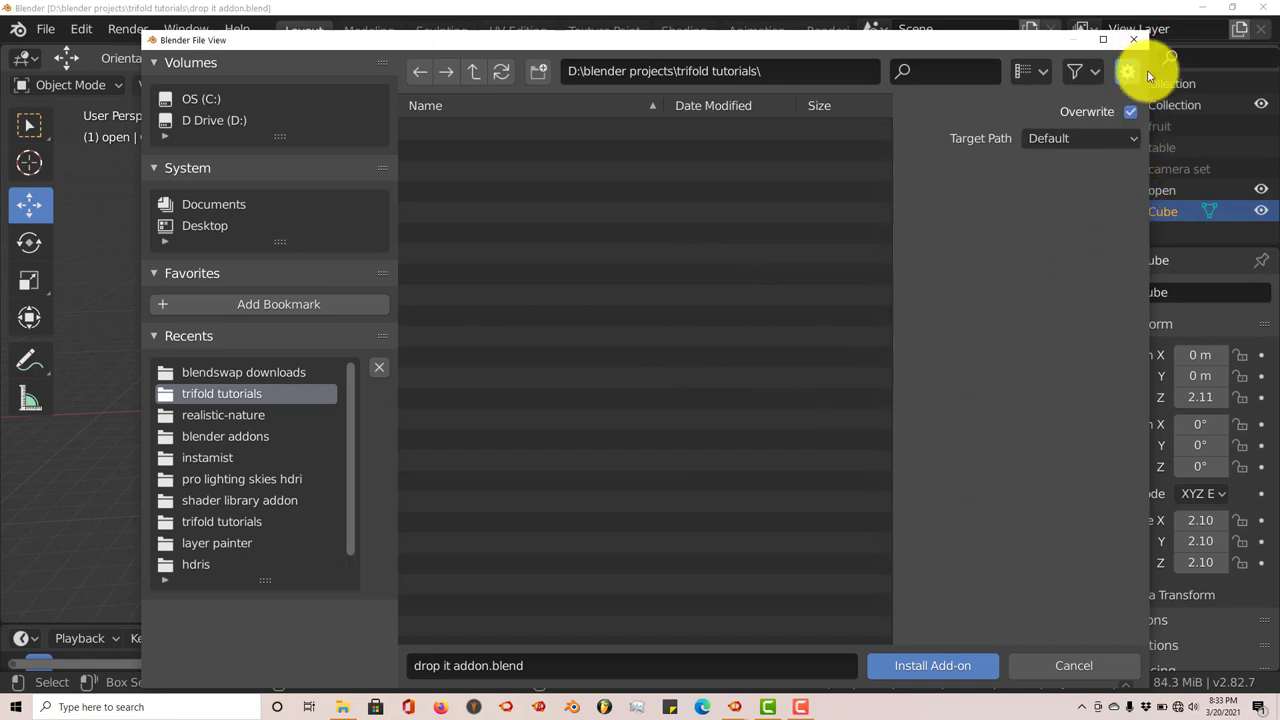
{"action": "left_click", "coordinate": [1133, 40]}
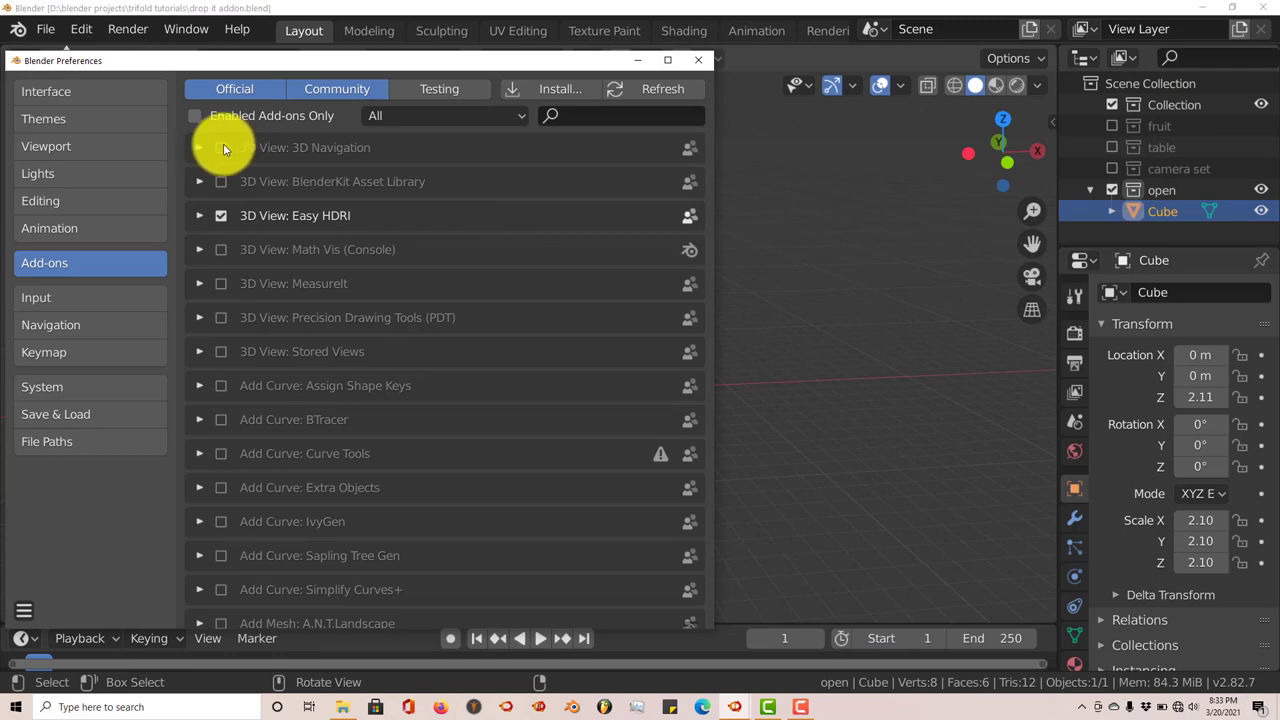
{"action": "left_click", "coordinate": [697, 59]}
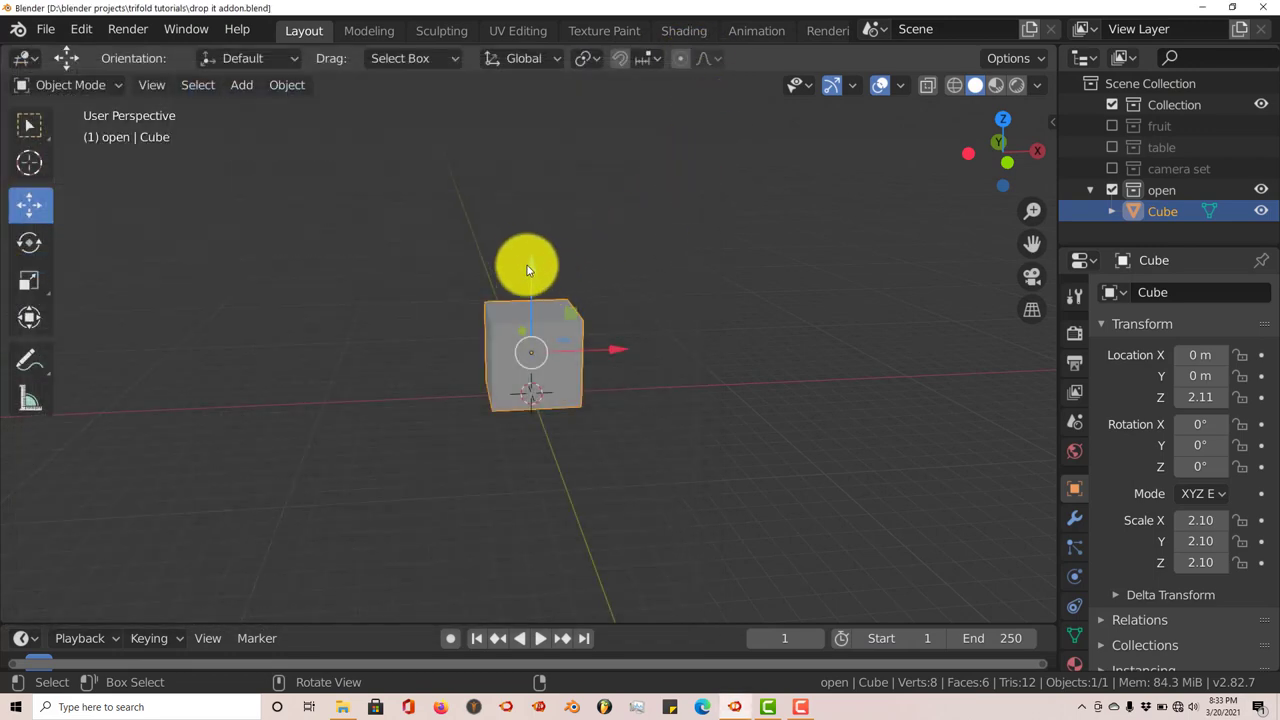
Step: Raise the cube to Z 10.1 and add a plane scaled to 7.20
{"action": "left_click_drag", "start_coordinate": [528, 265], "coordinate": [527, 96]}
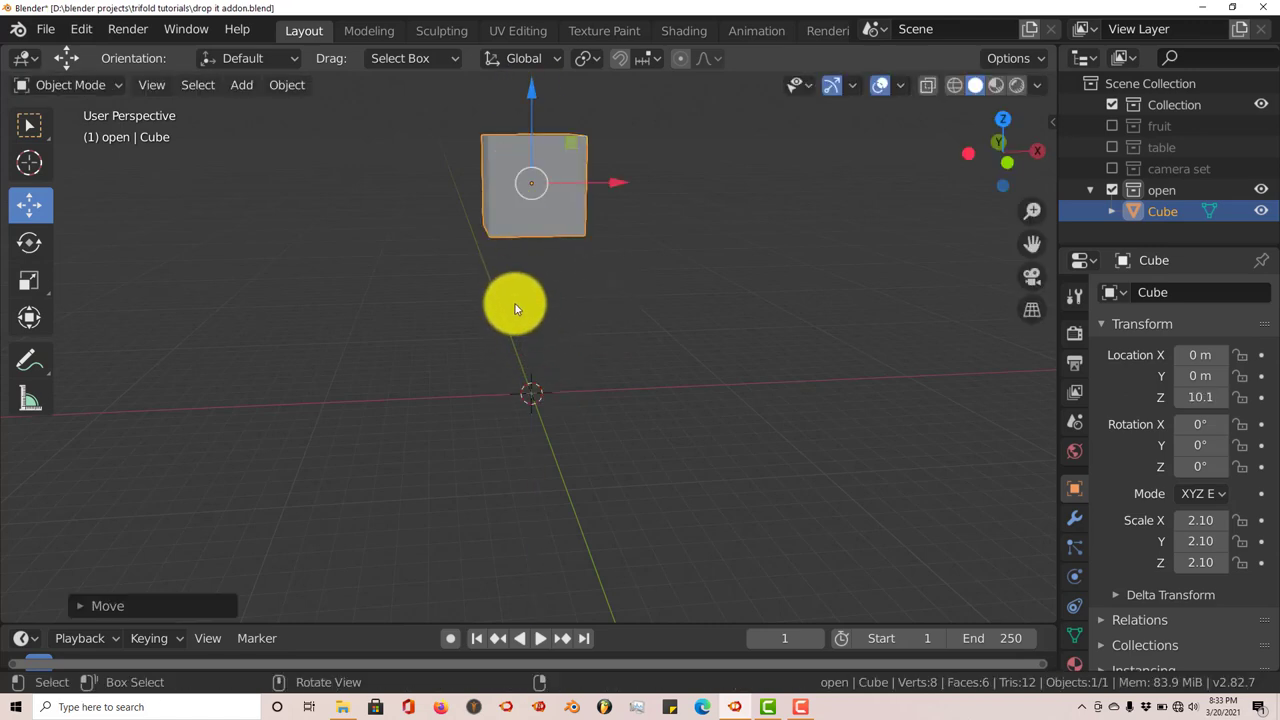
{"action": "middle_click_drag", "start_coordinate": [514, 308], "coordinate": [479, 331]}
{"action": "key", "text": "shift+a"}
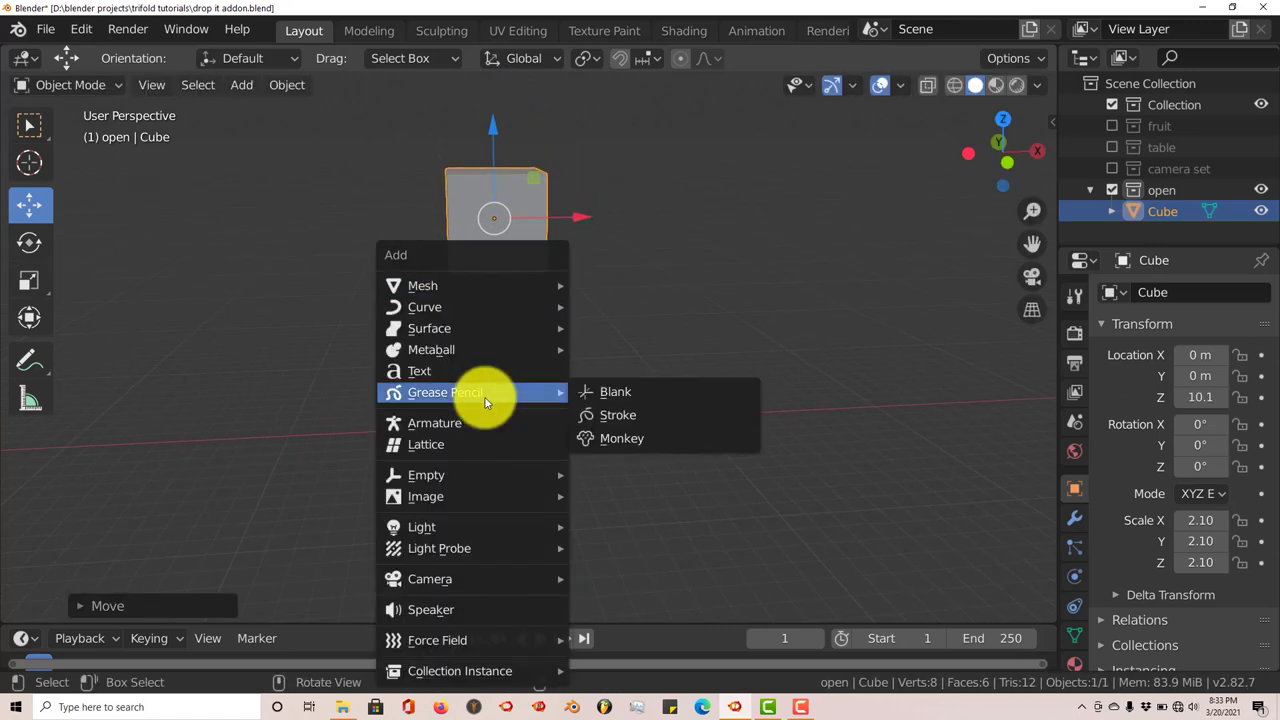
{"action": "mouse_move", "coordinate": [490, 286]}
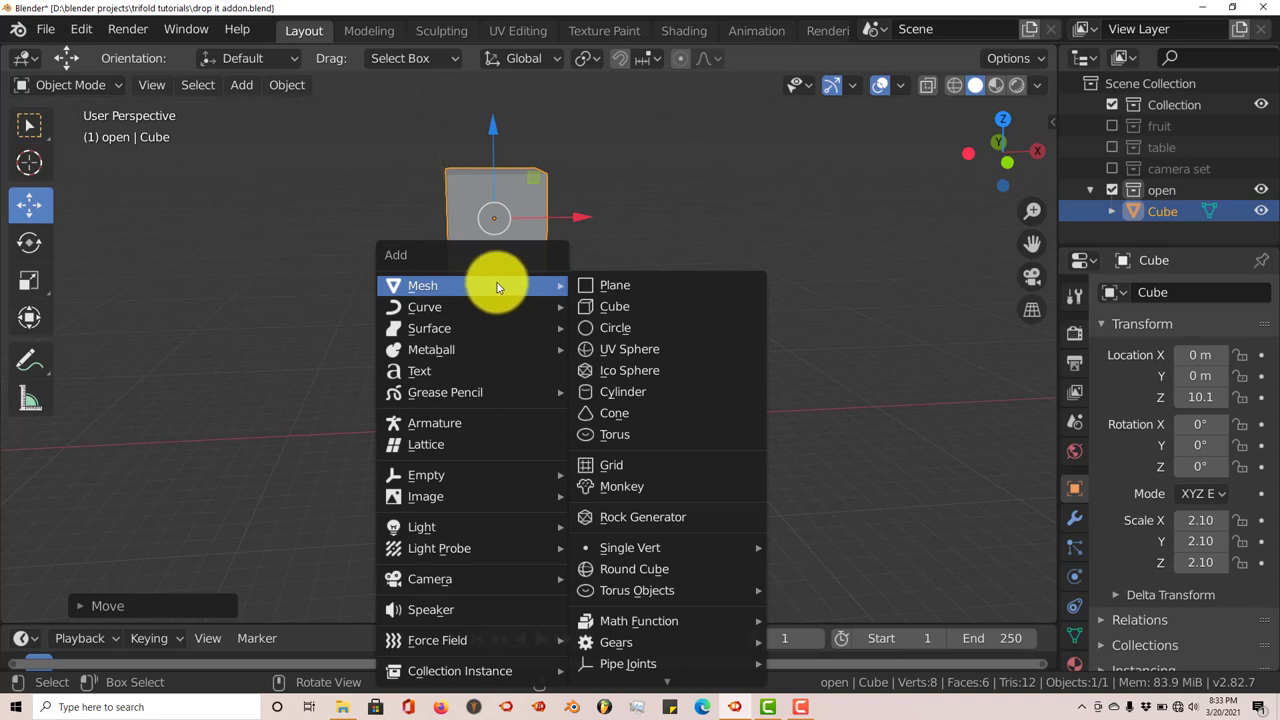
{"action": "left_click", "coordinate": [598, 286]}
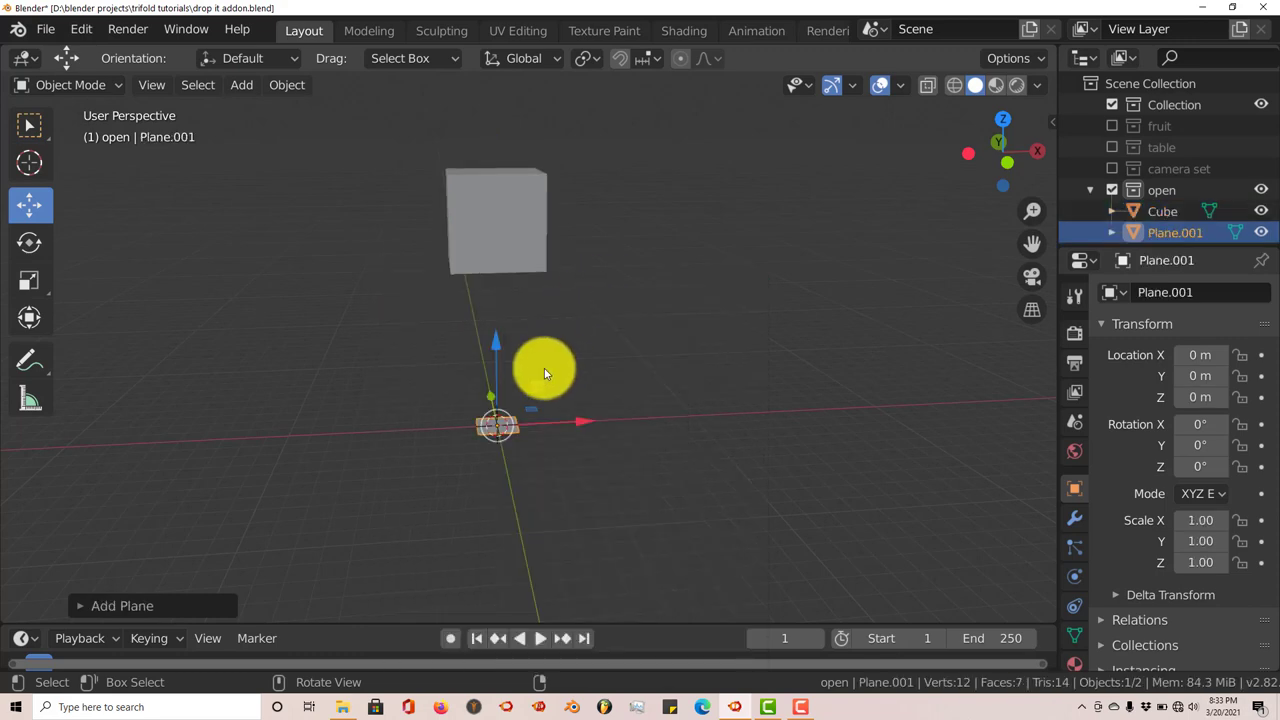
{"action": "key", "text": "s"}
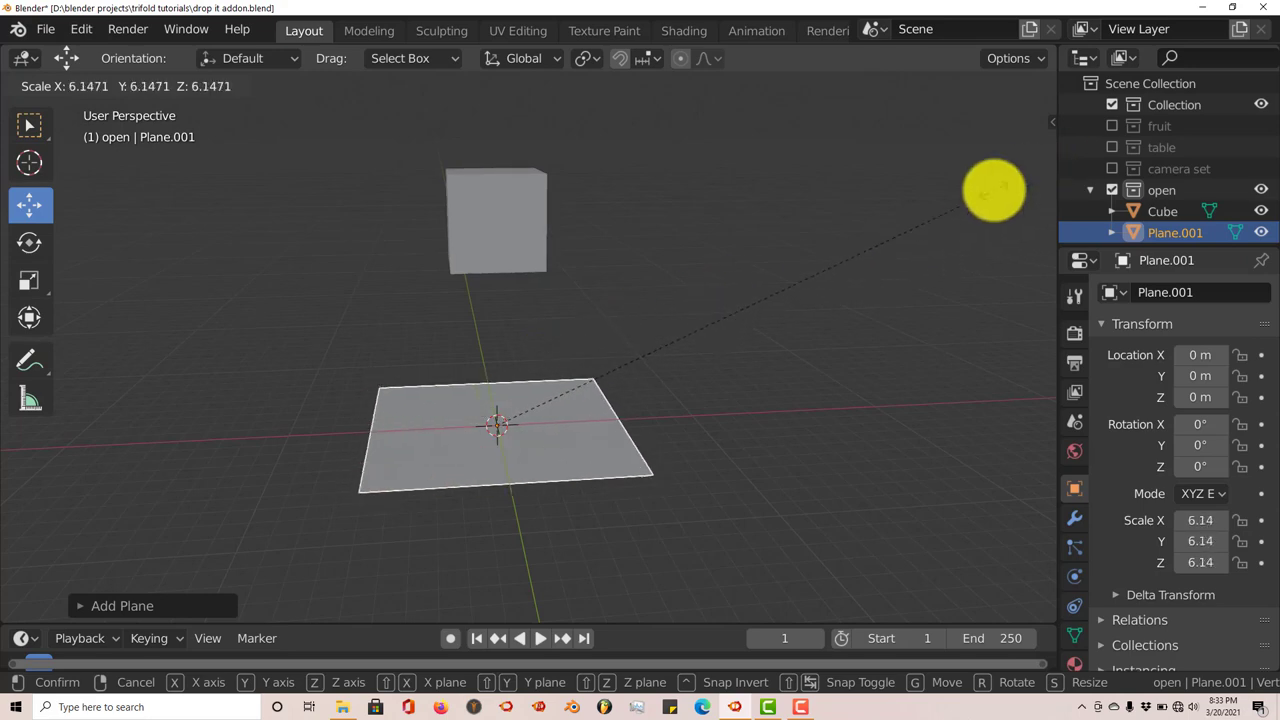
{"action": "left_click", "coordinate": [23, 129]}
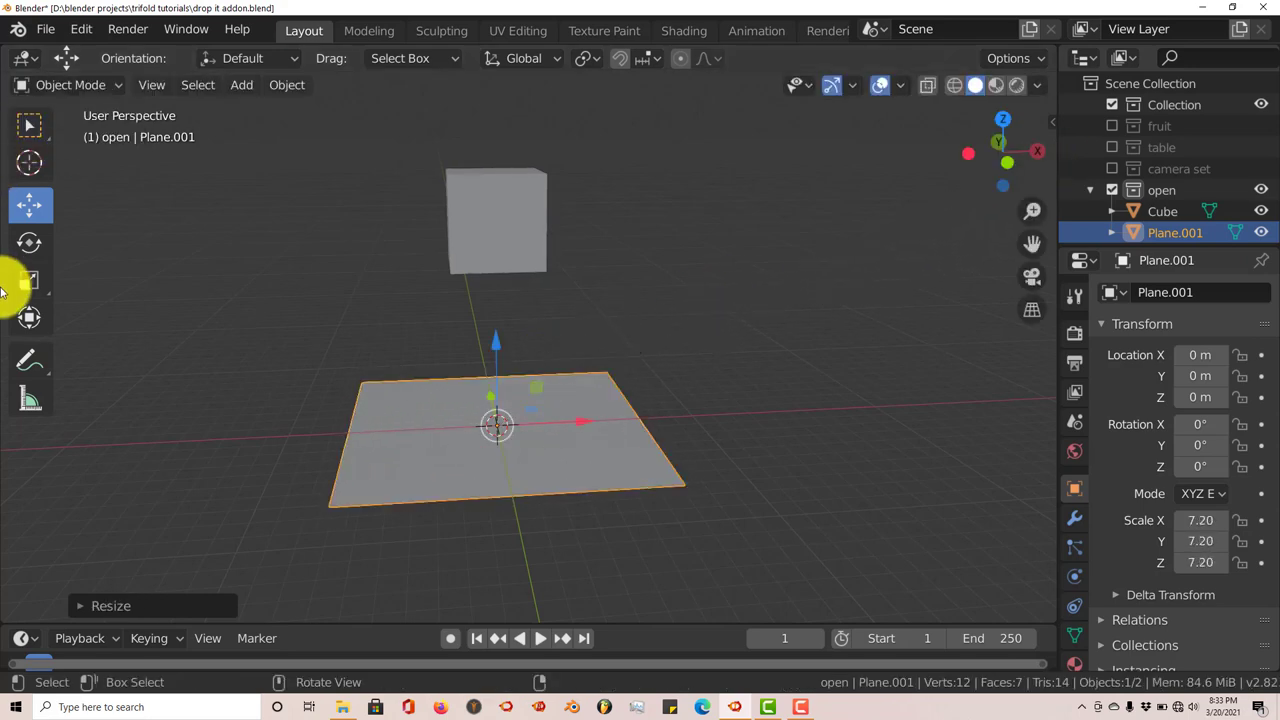
Step: Select the cube and lower it toward the plane
{"action": "middle_click_drag", "start_coordinate": [14, 280], "coordinate": [14, 266]}
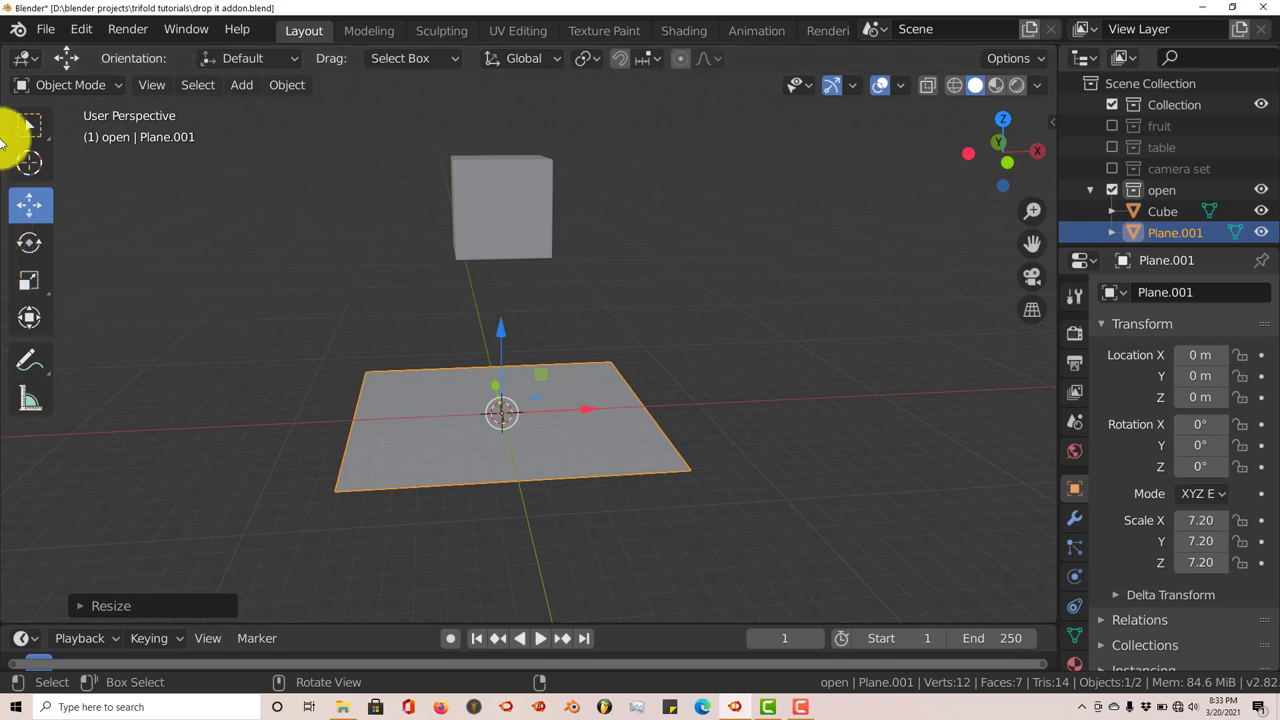
{"action": "left_click", "coordinate": [510, 214]}
{"action": "left_click_drag", "start_coordinate": [500, 113], "coordinate": [485, 292]}
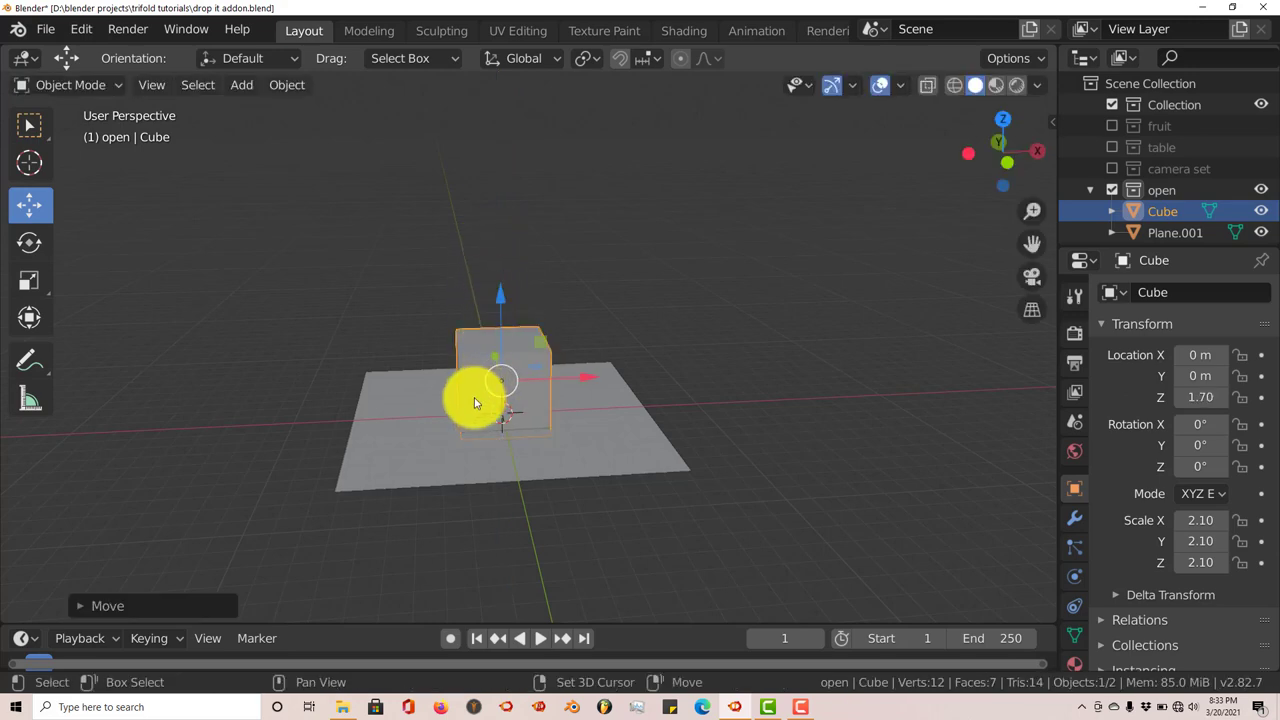
Step: Set the cube down at Z 1.70 and inspect it from around
{"action": "middle_click_drag", "start_coordinate": [471, 394], "coordinate": [451, 373]}
{"action": "scroll", "coordinate": [484, 419], "scroll_direction": "up", "scroll_amount": 5}
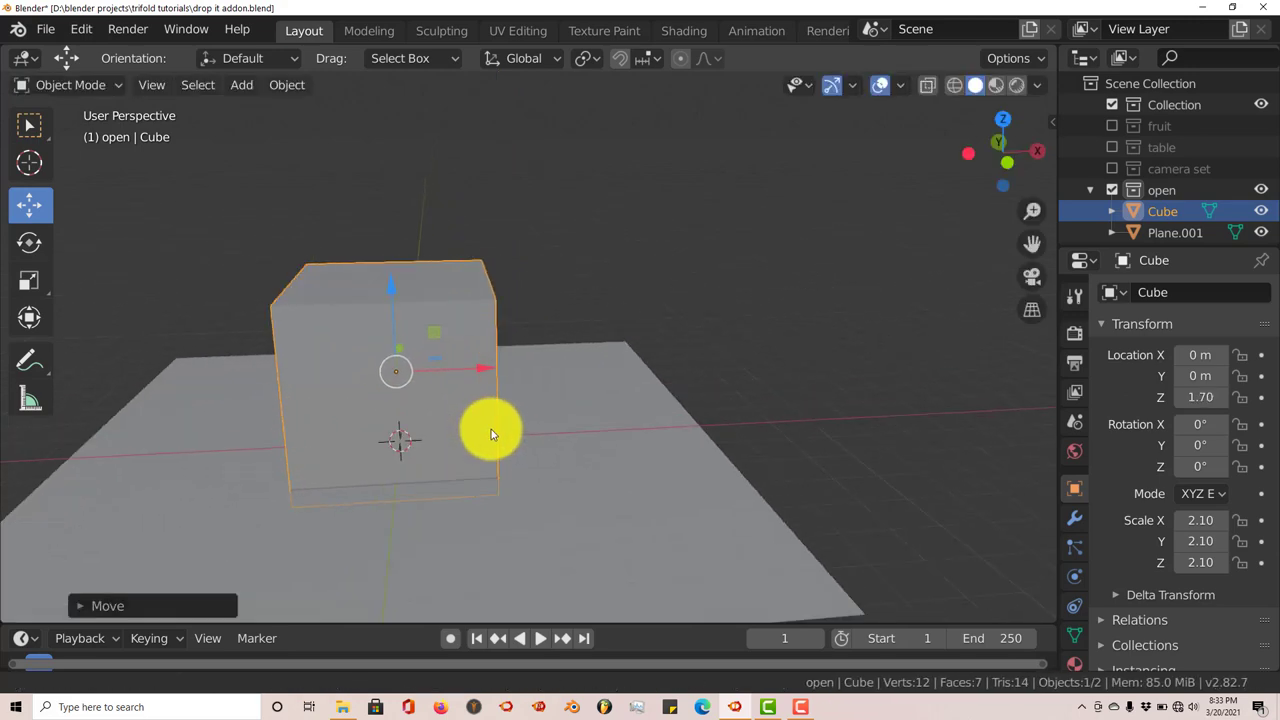
{"action": "middle_click_drag", "start_coordinate": [463, 453], "coordinate": [445, 450]}
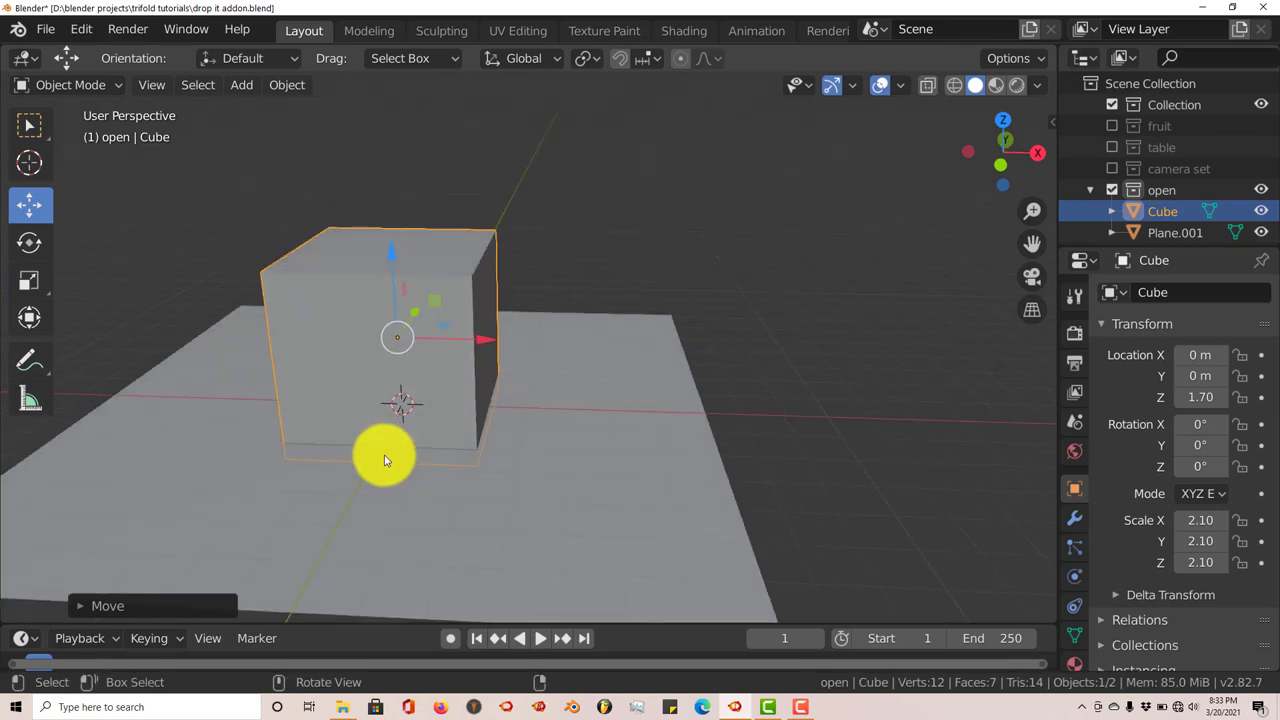
{"action": "scroll", "coordinate": [384, 455], "scroll_direction": "down", "scroll_amount": 3}
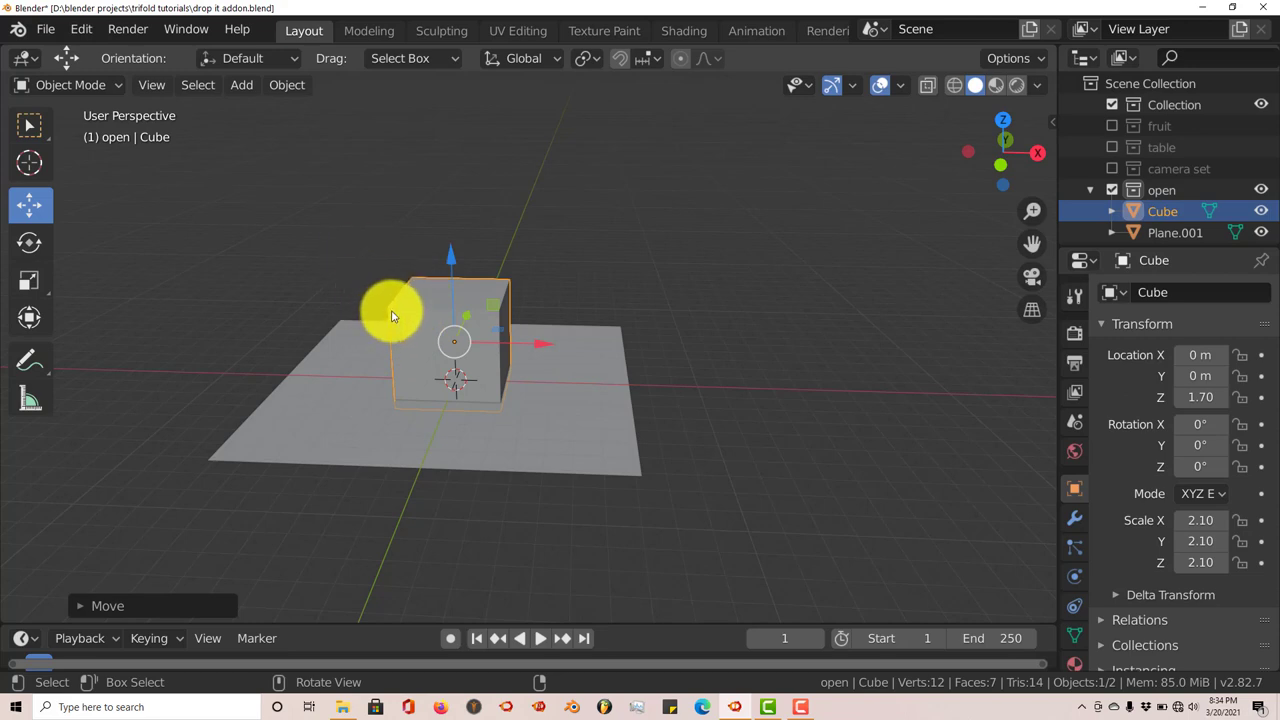
Step: Lift the cube back up high above the plane to Z 10.9
{"action": "left_click_drag", "start_coordinate": [450, 246], "coordinate": [452, 90]}
{"action": "scroll", "coordinate": [423, 234], "scroll_direction": "down", "scroll_amount": 2}
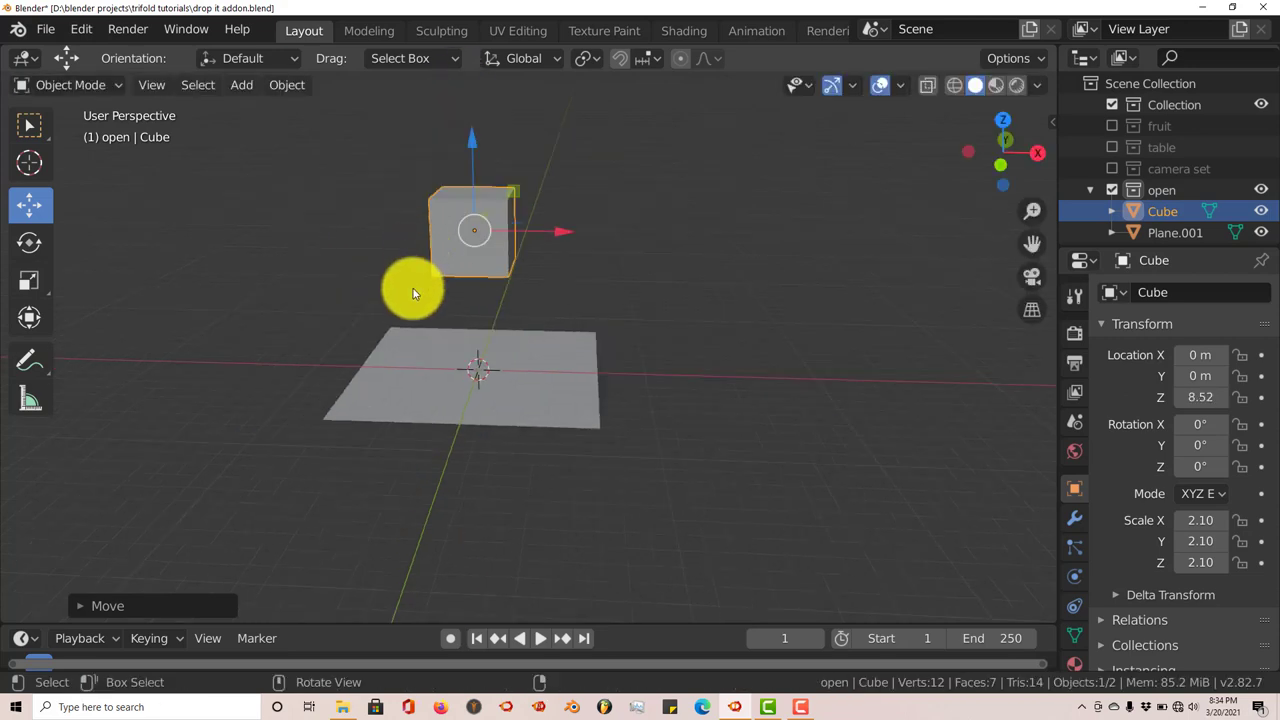
{"action": "middle_click_drag", "start_coordinate": [412, 292], "coordinate": [443, 255]}
{"action": "left_click_drag", "start_coordinate": [479, 197], "coordinate": [468, 165]}
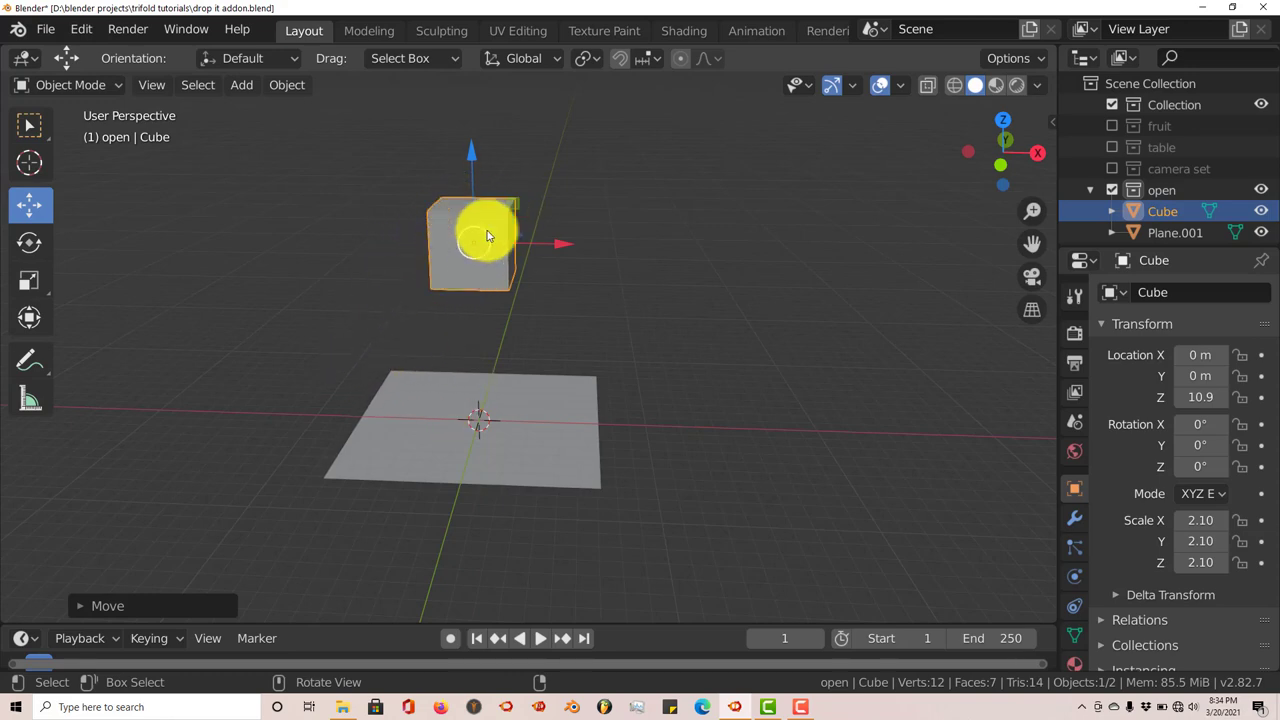
{"action": "right_click", "coordinate": [488, 284]}
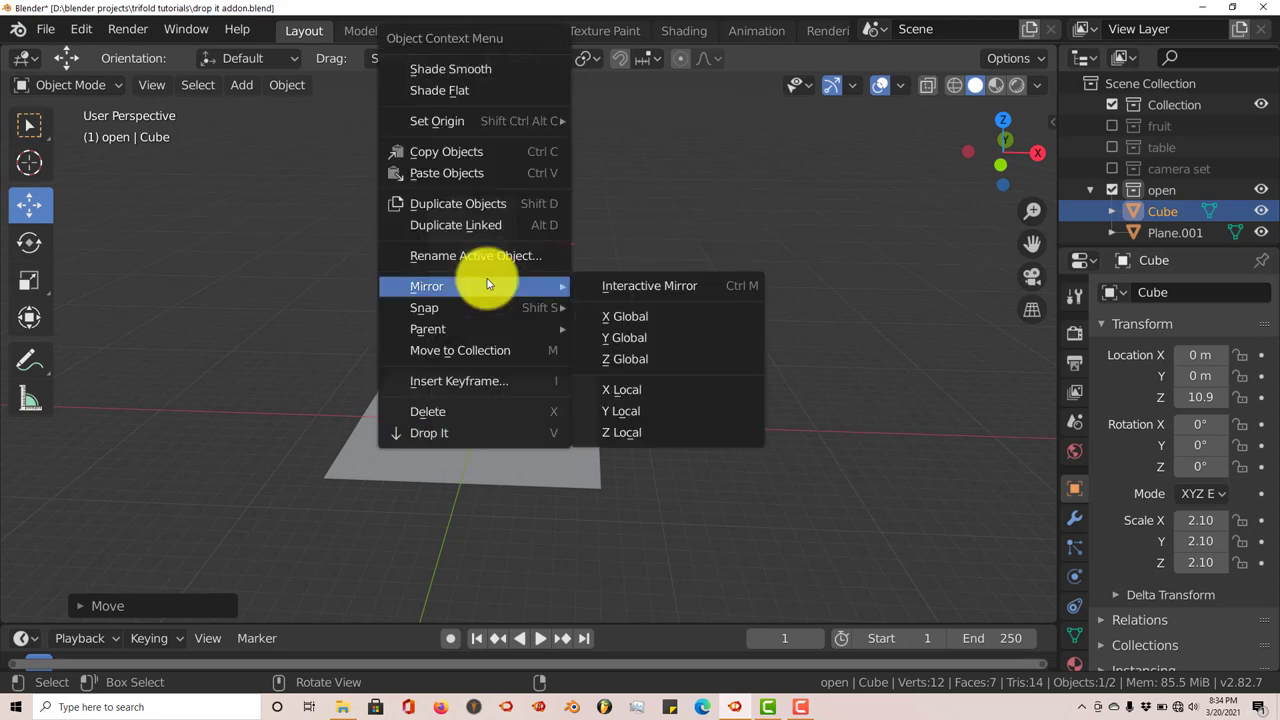
{"action": "left_click", "coordinate": [457, 437]}
{"action": "middle_click_drag", "start_coordinate": [457, 440], "coordinate": [476, 460]}
{"action": "scroll", "coordinate": [514, 466], "scroll_direction": "up", "scroll_amount": 3}
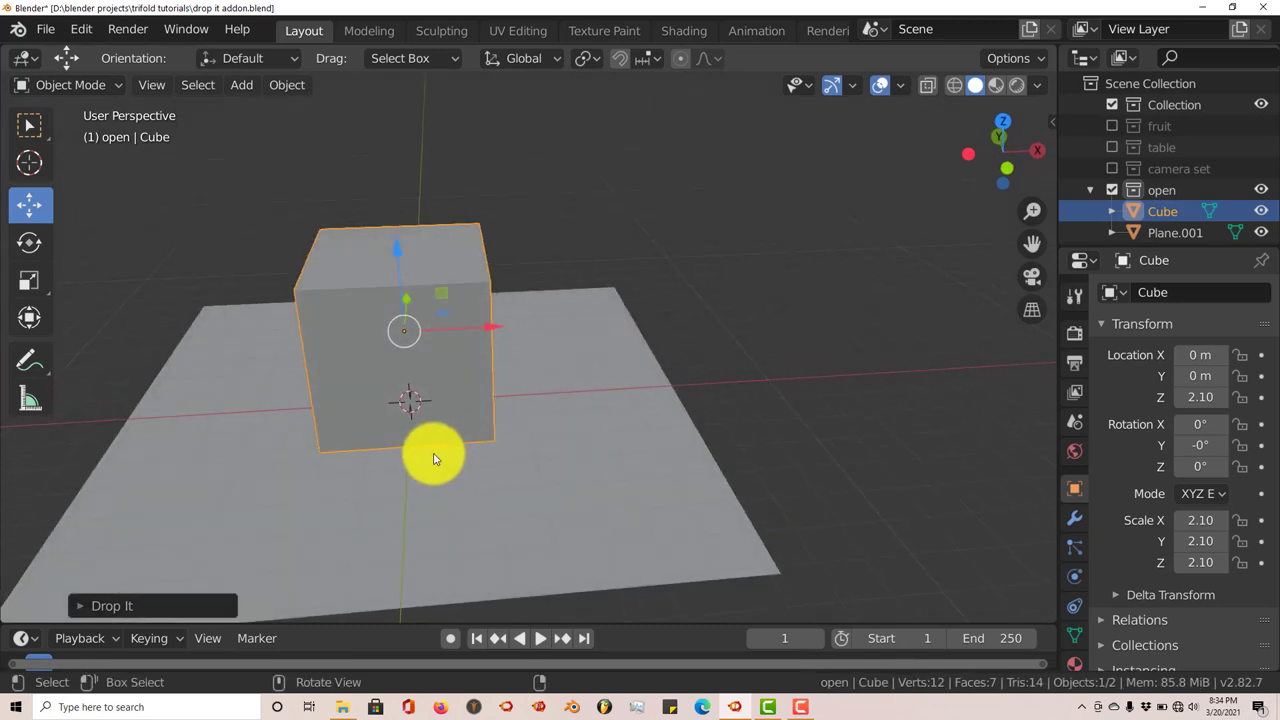
{"action": "scroll", "coordinate": [434, 459], "scroll_direction": "down", "scroll_amount": 4}
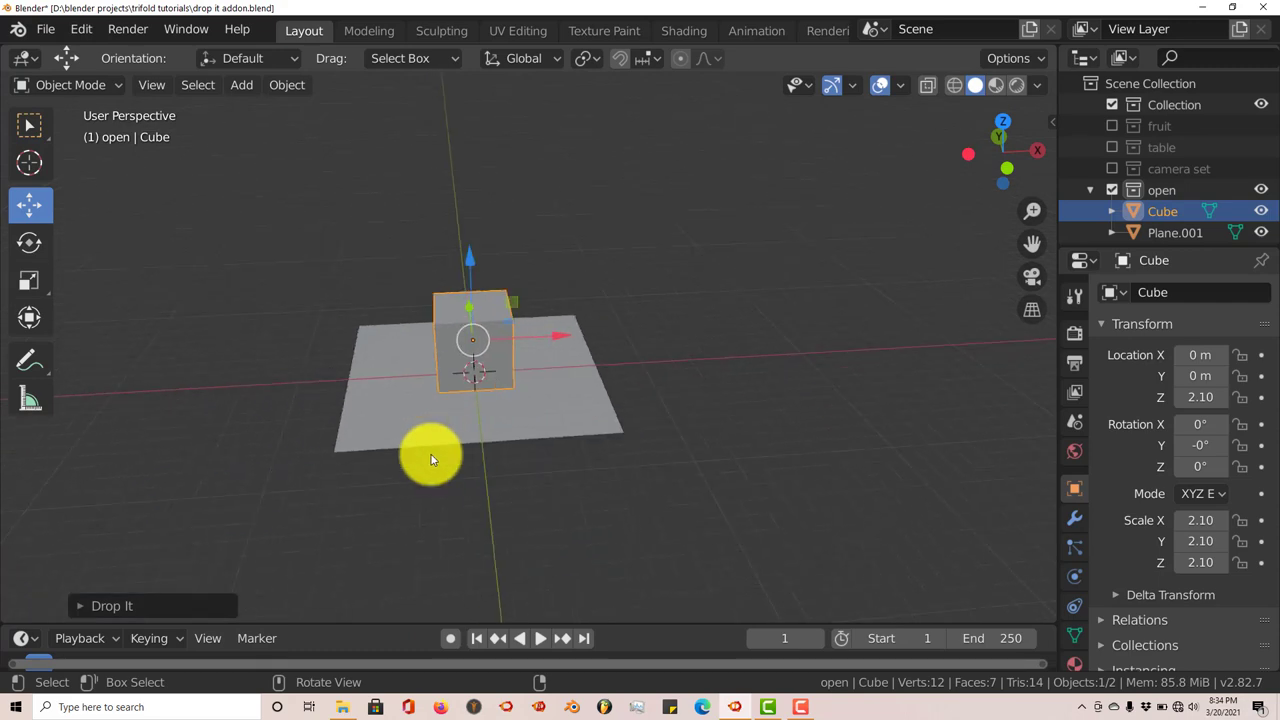
{"action": "middle_click_drag", "start_coordinate": [432, 460], "coordinate": [430, 460]}
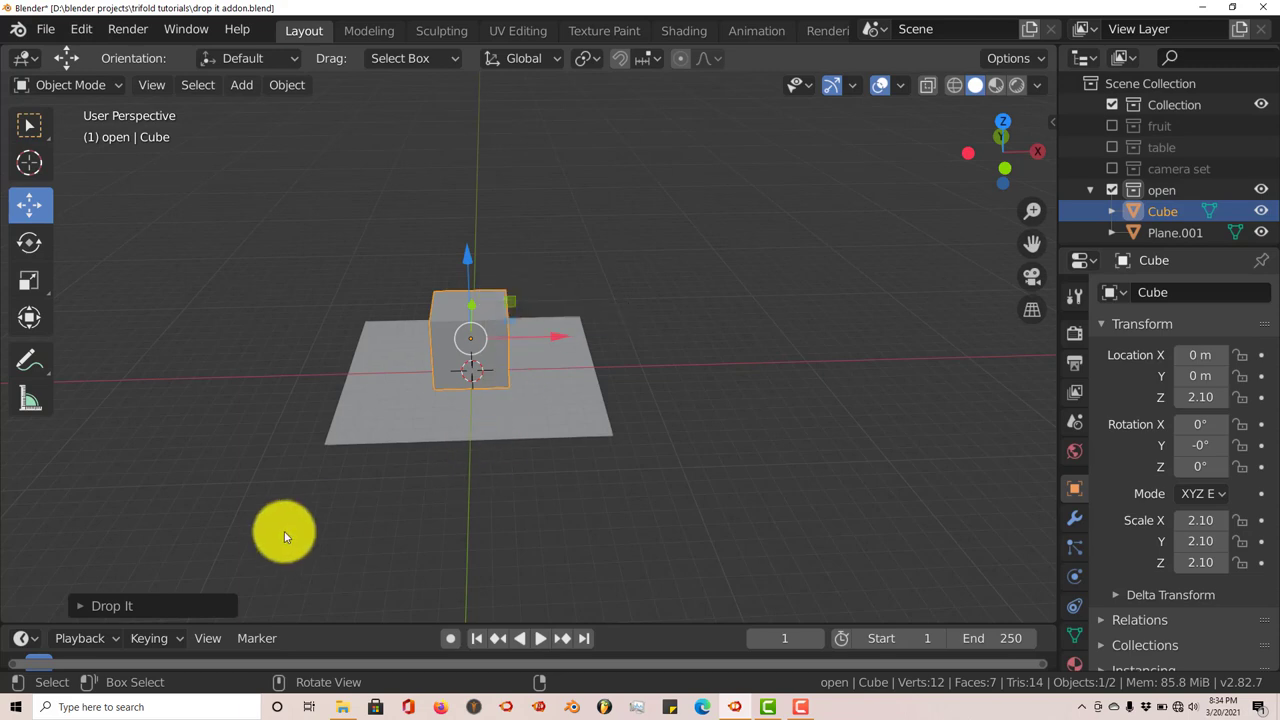
Step: Expand the Drop It panel showing random rotation and location at 0, and zoom in
{"action": "left_click", "coordinate": [94, 605]}
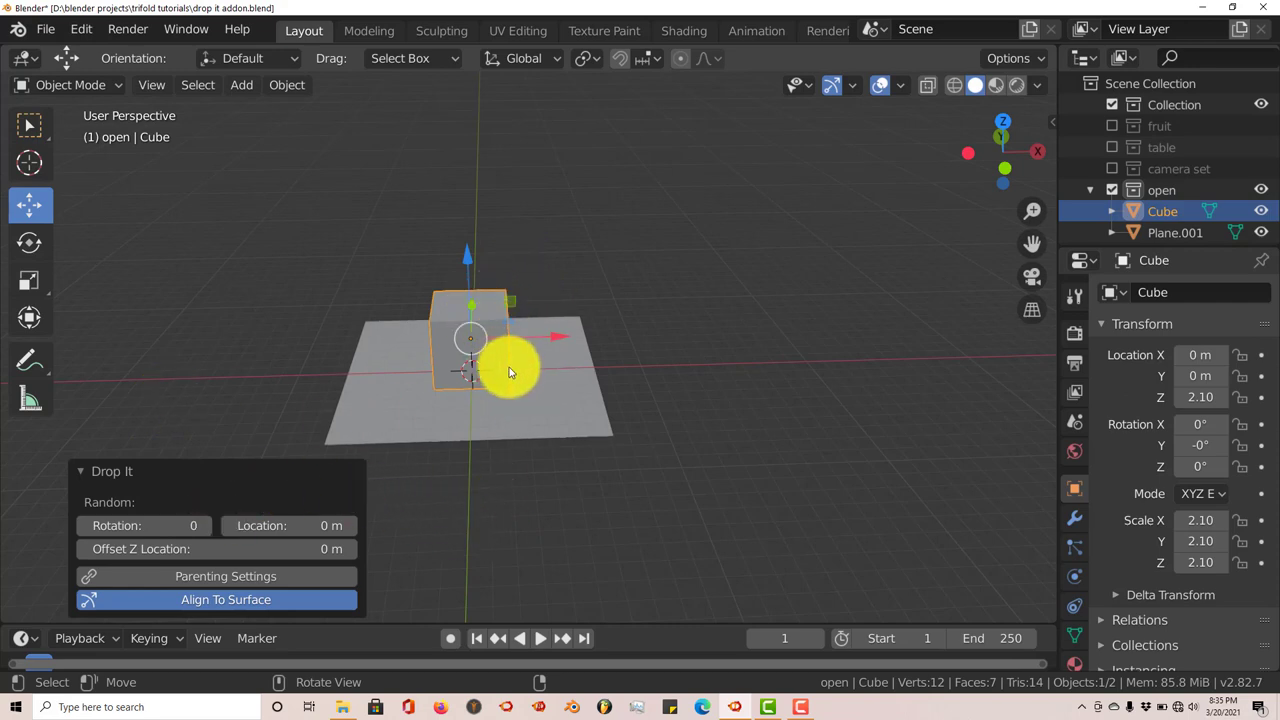
{"action": "scroll", "coordinate": [510, 366], "scroll_direction": "up", "scroll_amount": 3}
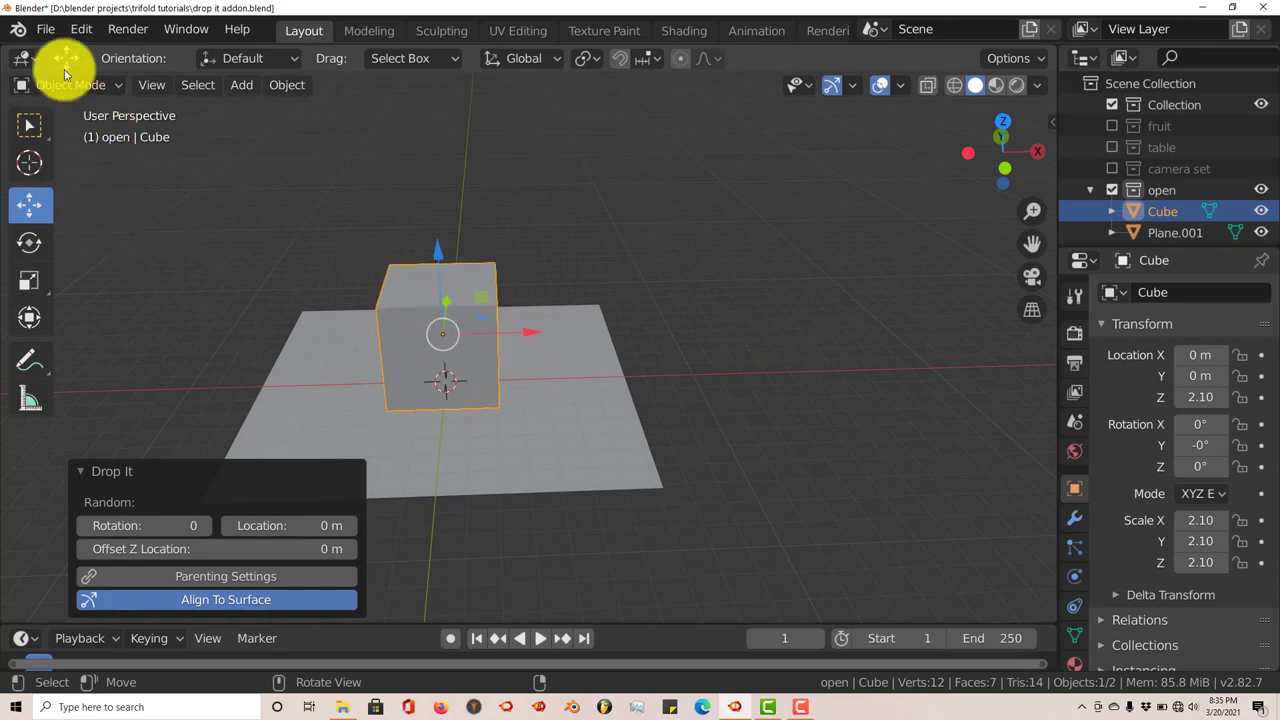
Step: Reopen 'drop it addon.blend' from recent files, discarding the unsaved changes
{"action": "left_click", "coordinate": [50, 33]}
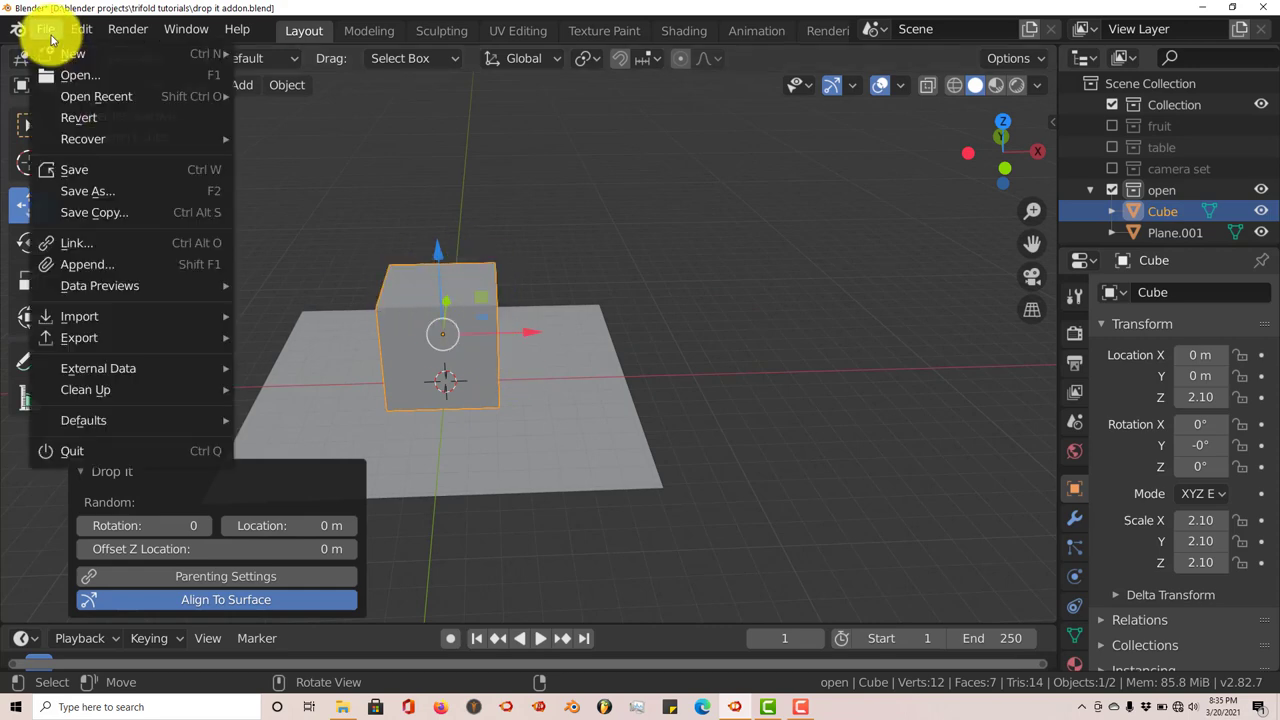
{"action": "mouse_move", "coordinate": [83, 100]}
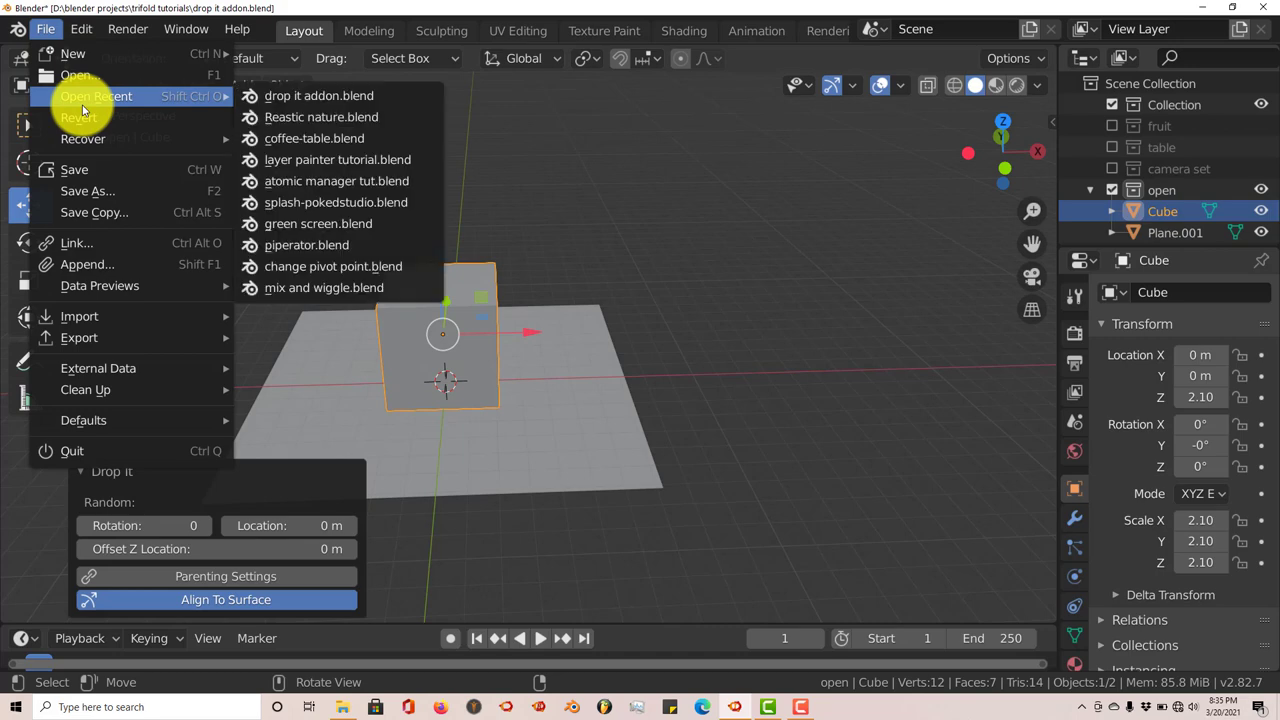
{"action": "left_click", "coordinate": [283, 99]}
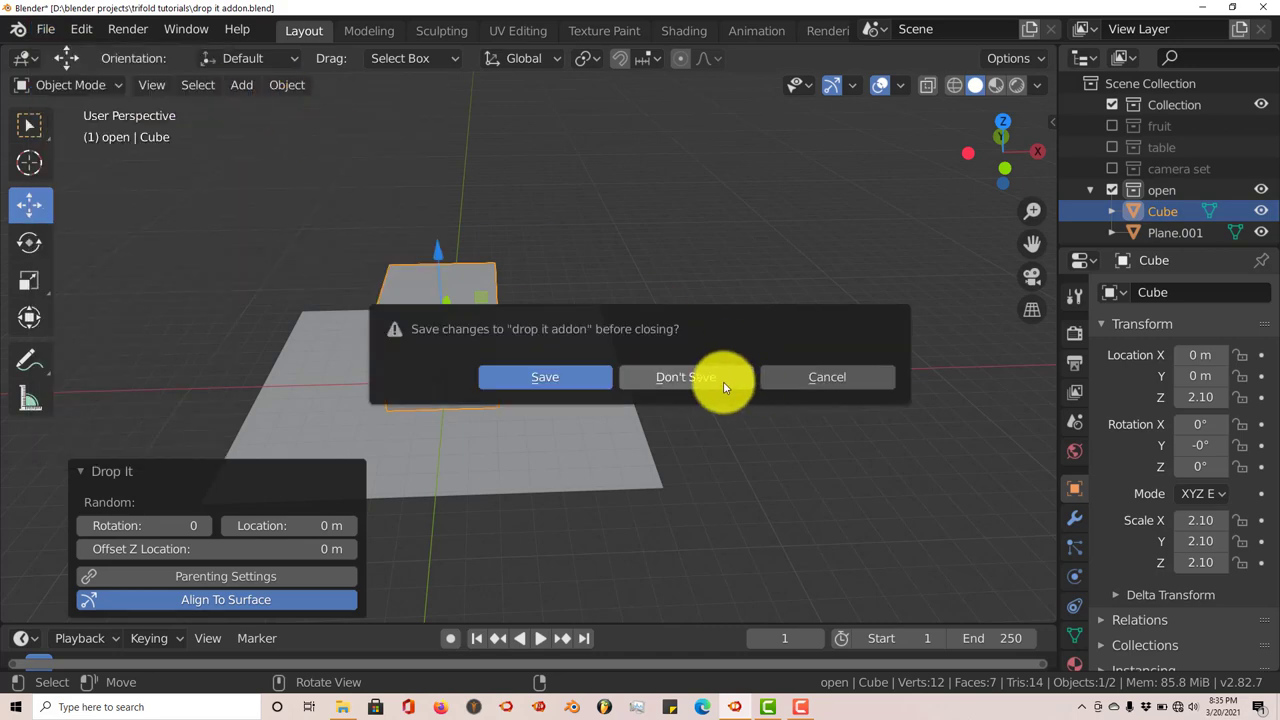
{"action": "left_click", "coordinate": [684, 377]}
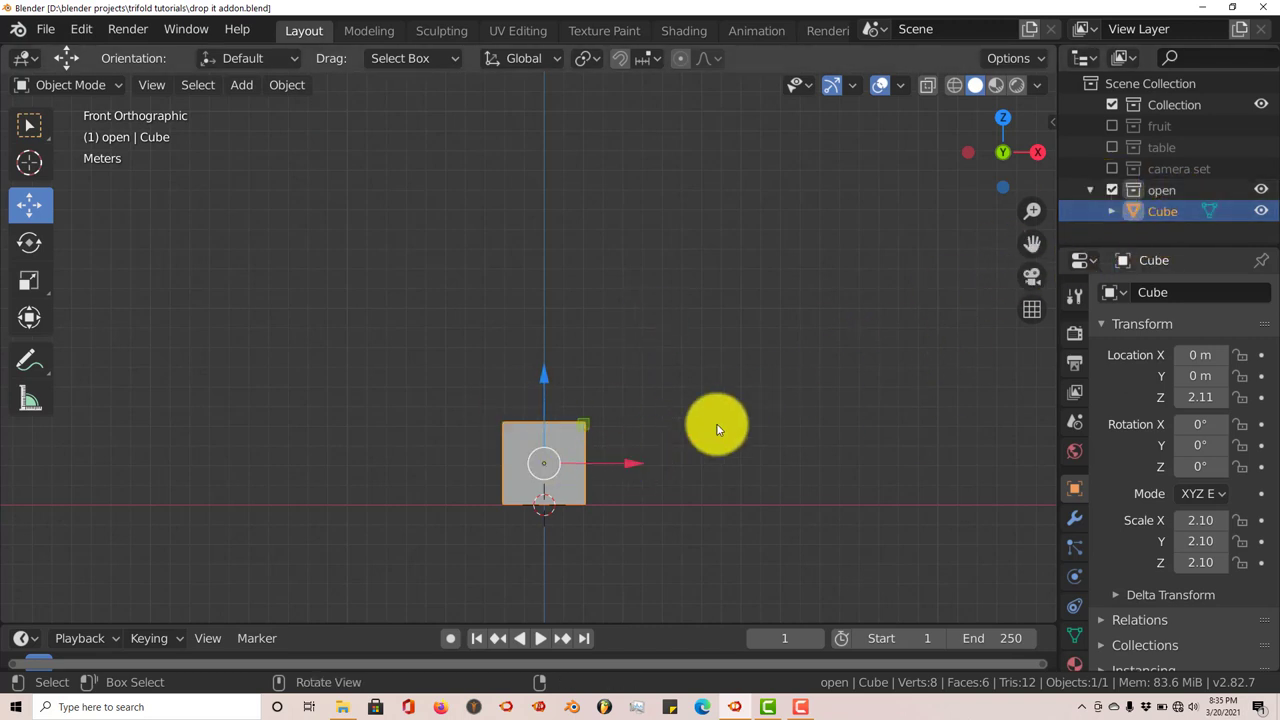
Step: Exclude the 'open' collection, include 'fruit' and 'table', and zoom out to frame them
{"action": "left_click", "coordinate": [1111, 191]}
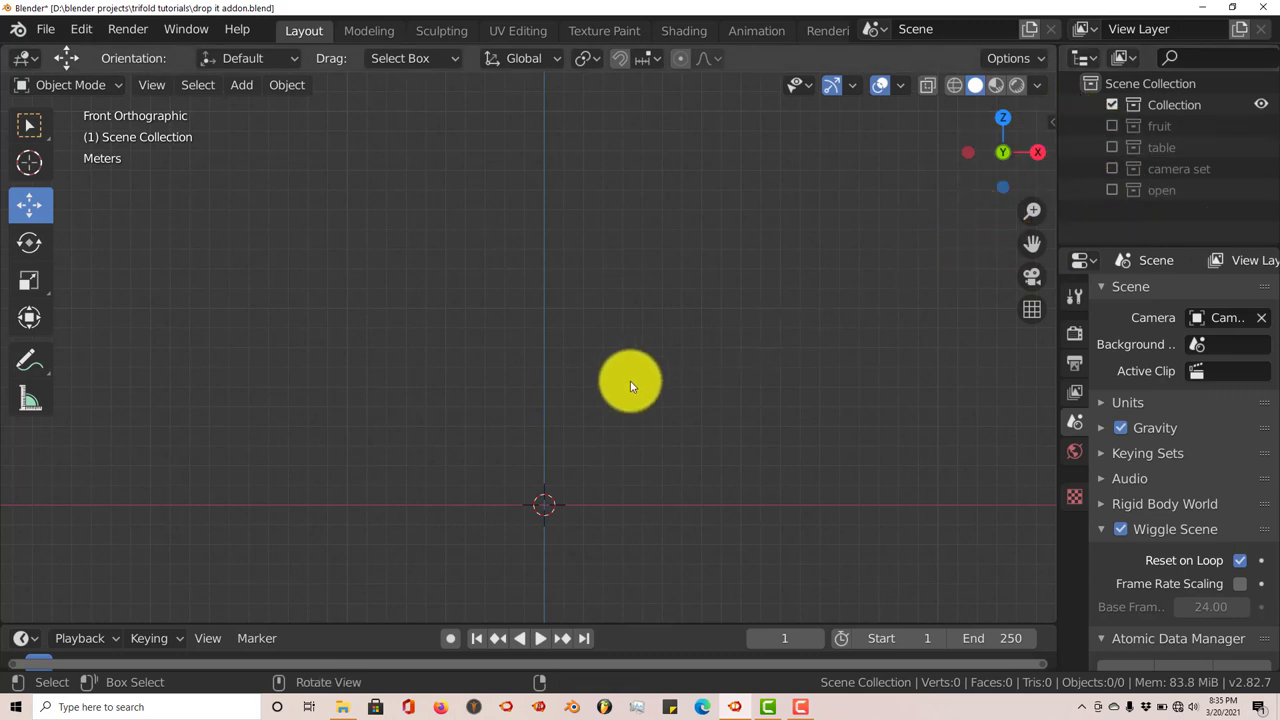
{"action": "left_click", "coordinate": [1111, 126]}
{"action": "left_click", "coordinate": [1111, 148]}
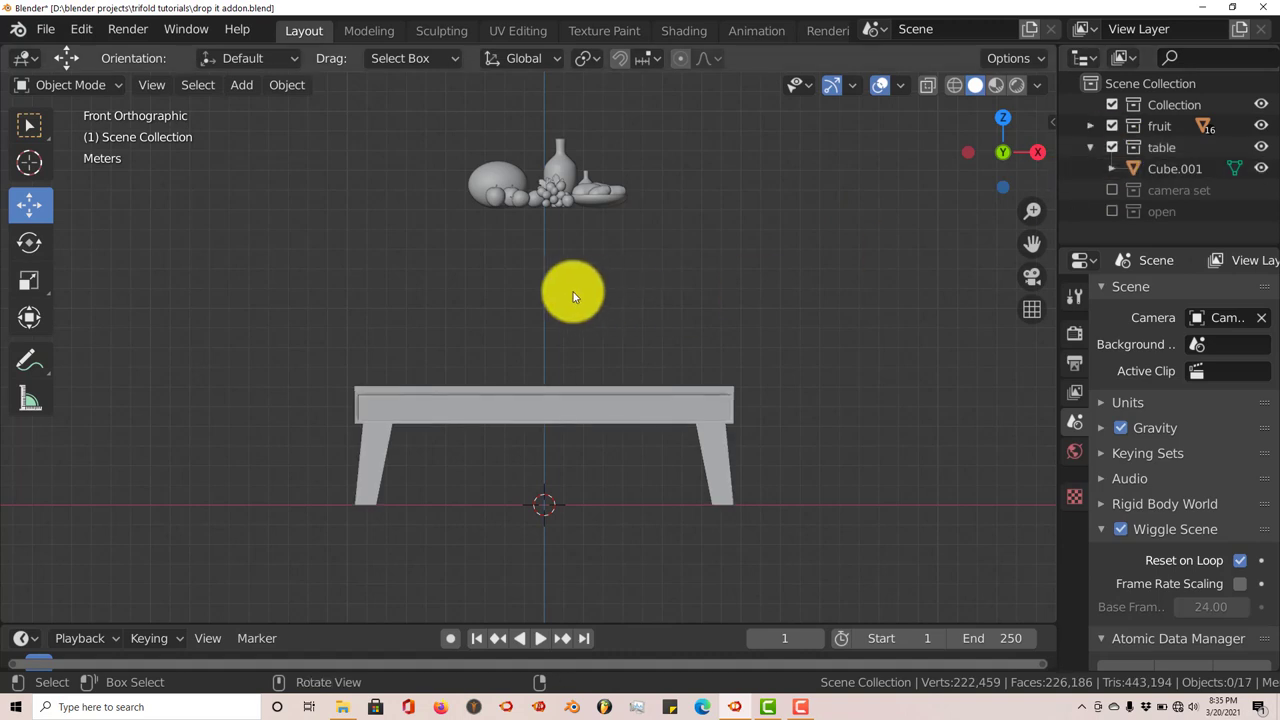
{"action": "middle_click_drag", "start_coordinate": [573, 296], "coordinate": [545, 344], "text": "shift"}
{"action": "scroll", "coordinate": [545, 344], "scroll_direction": "down", "scroll_amount": 3}
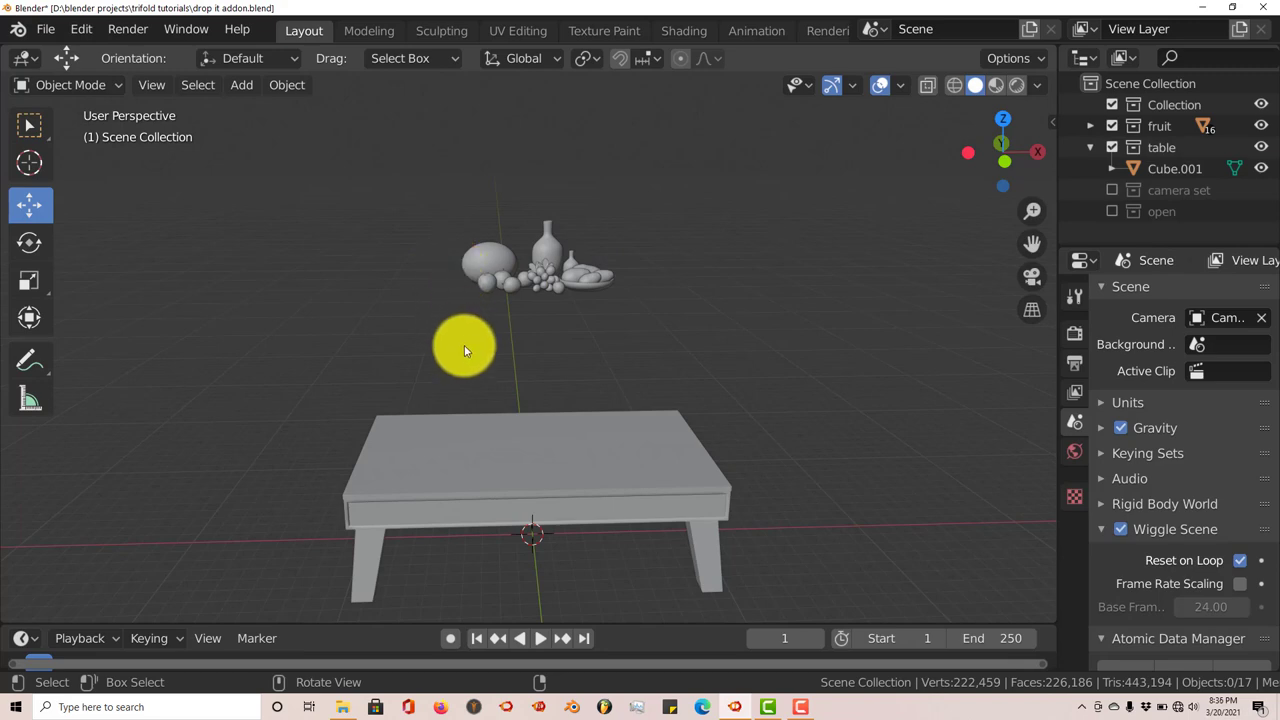
{"action": "middle_click_drag", "start_coordinate": [483, 316], "coordinate": [483, 338]}
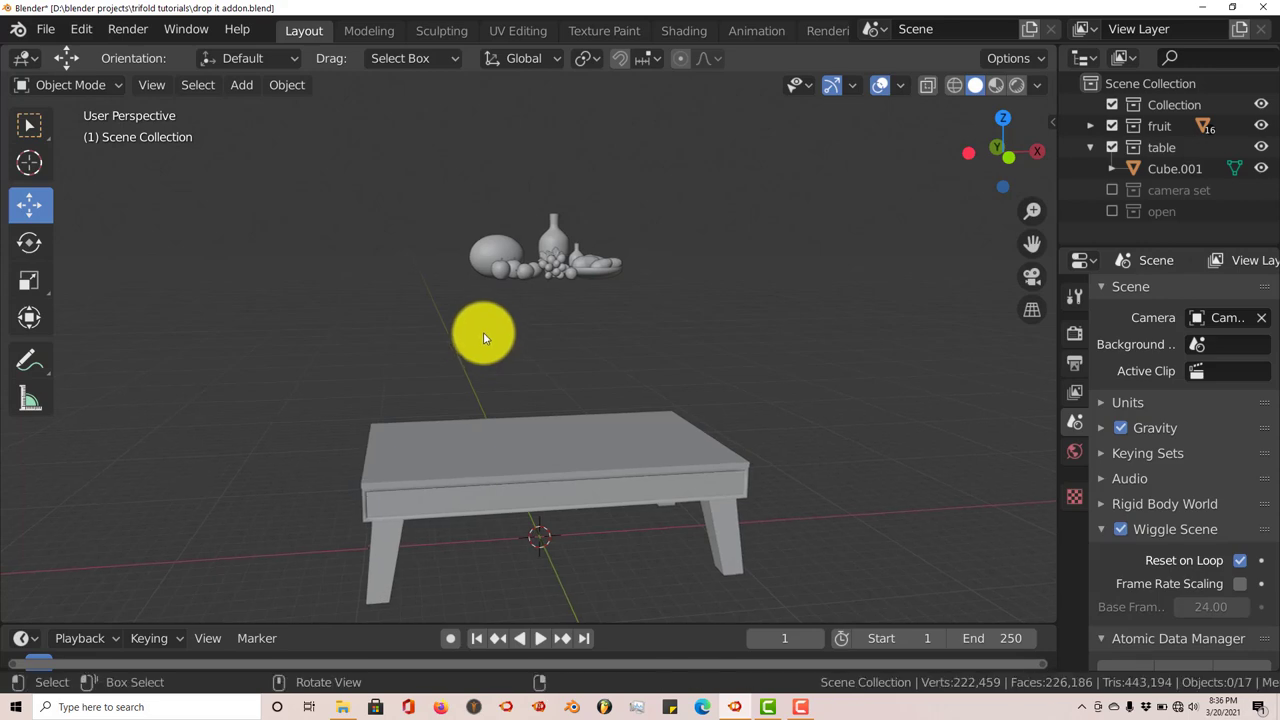
{"action": "key", "text": "b"}
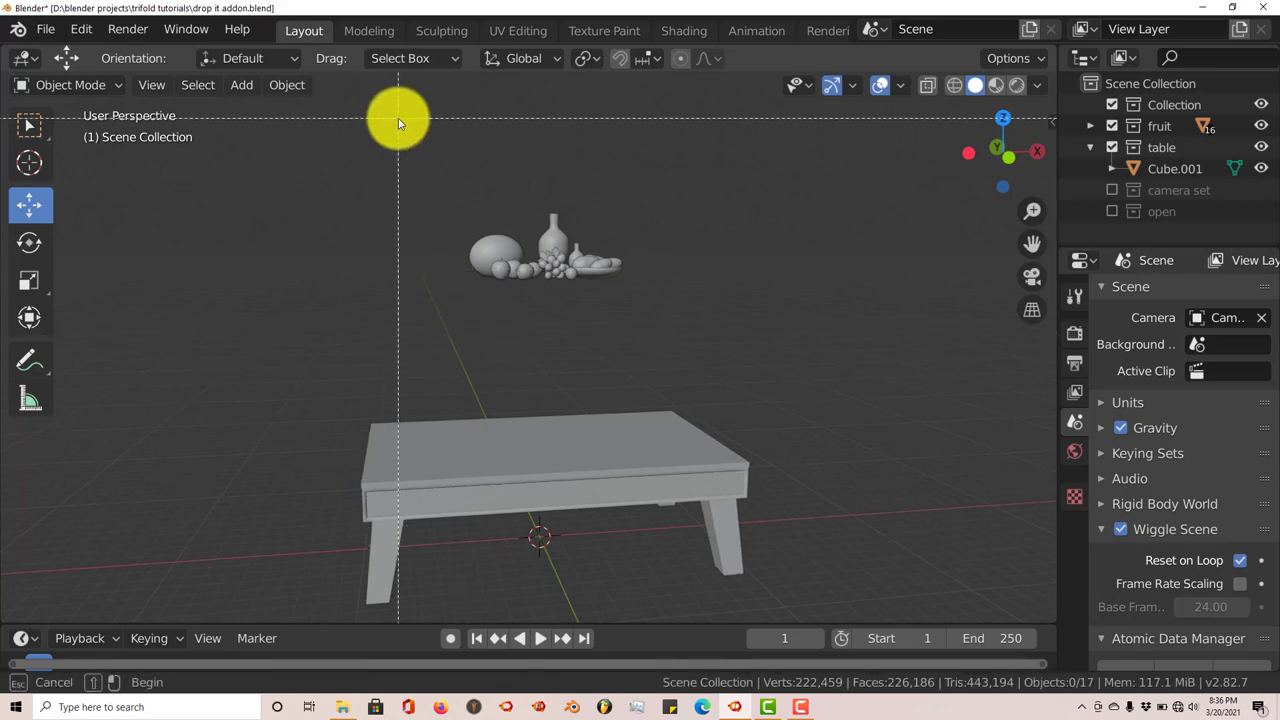
{"action": "left_click_drag", "start_coordinate": [398, 118], "coordinate": [709, 363]}
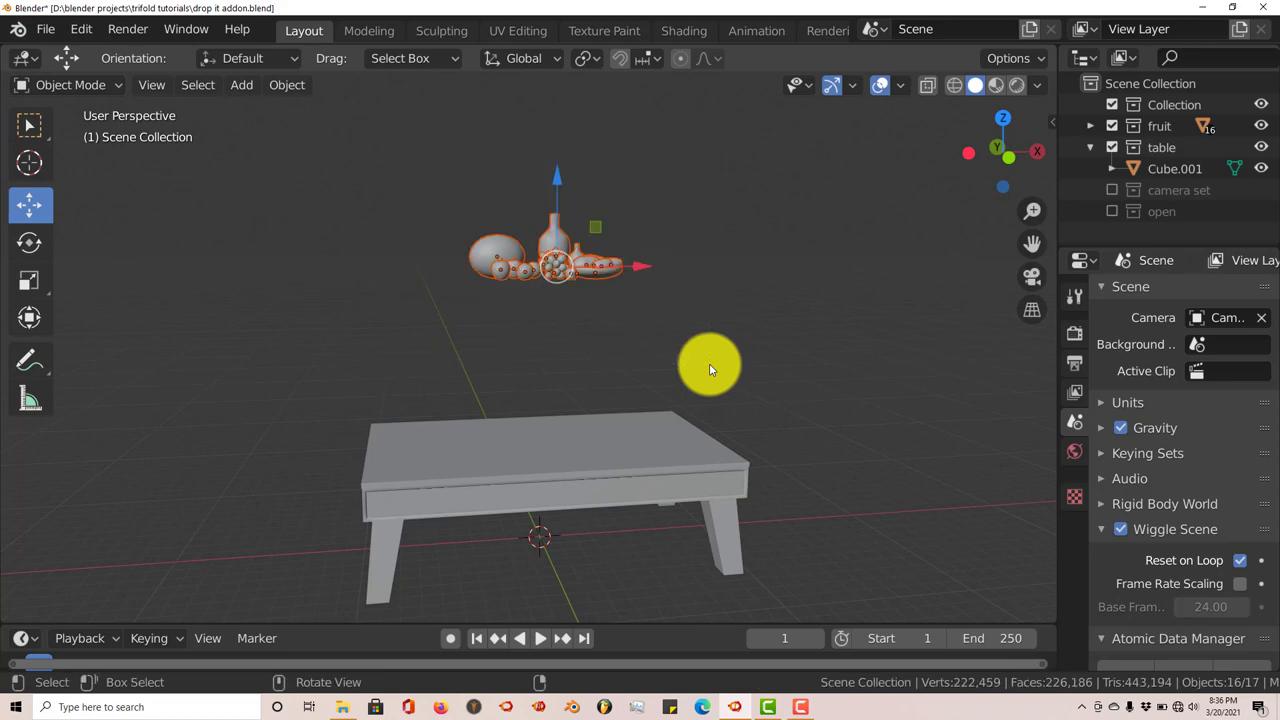
{"action": "right_click", "coordinate": [537, 291]}
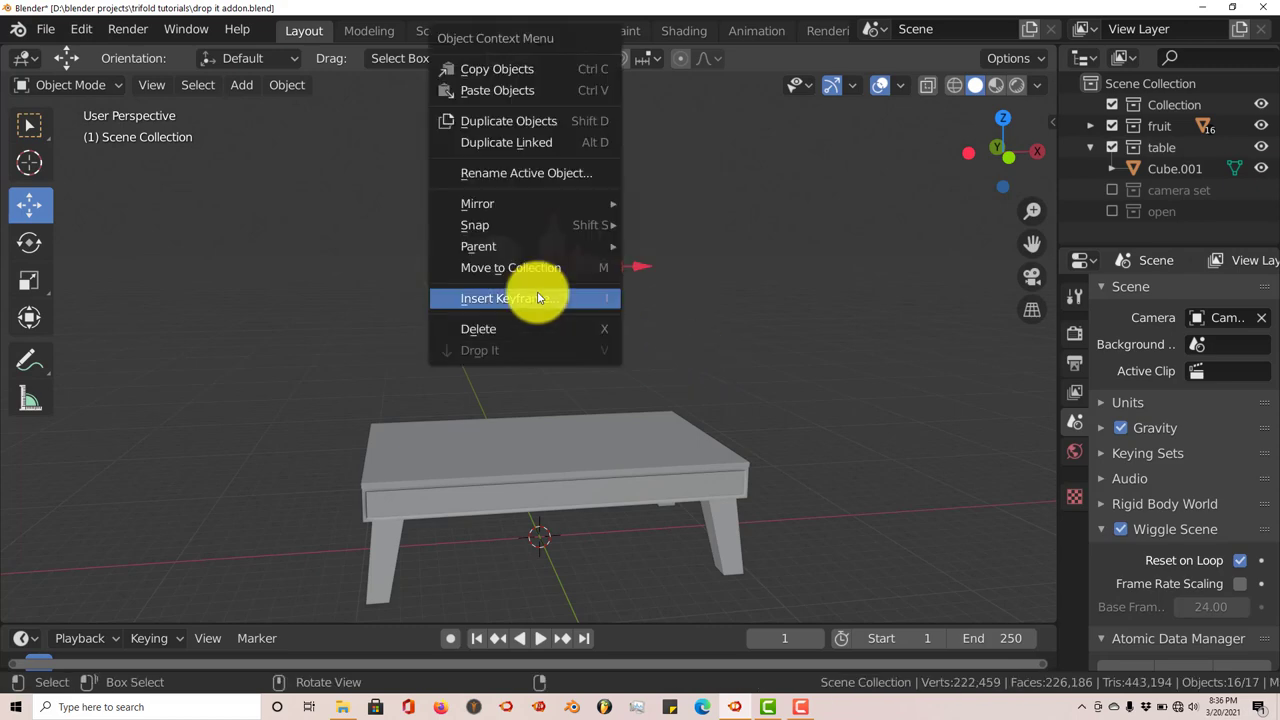
{"action": "left_click", "coordinate": [487, 356]}
{"action": "middle_click_drag", "start_coordinate": [749, 386], "coordinate": [600, 391]}
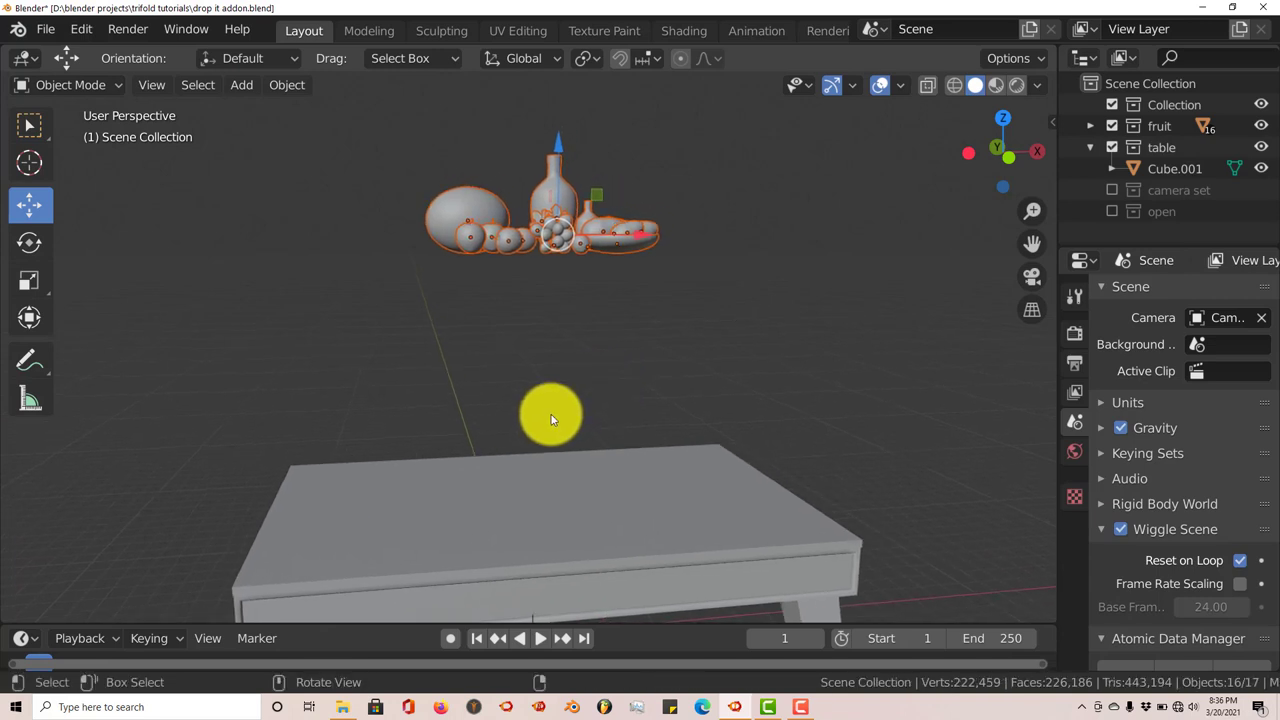
{"action": "key", "text": "q"}
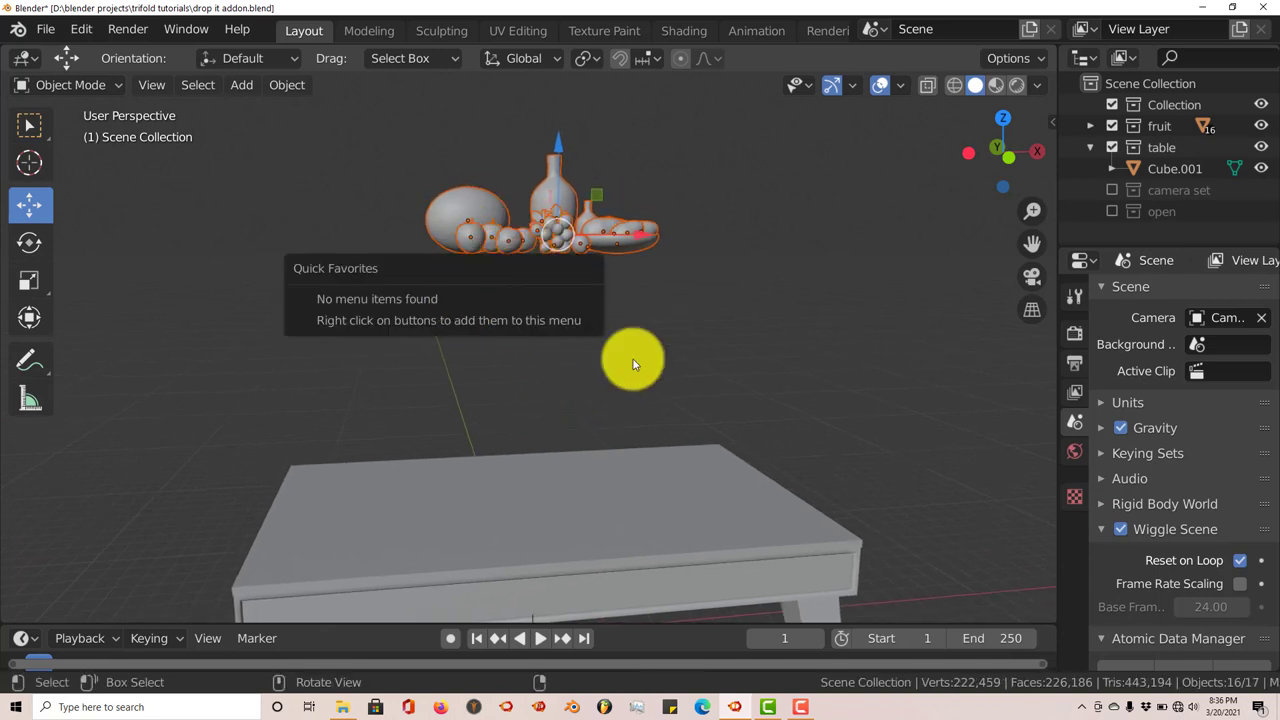
{"action": "left_click", "coordinate": [555, 360]}
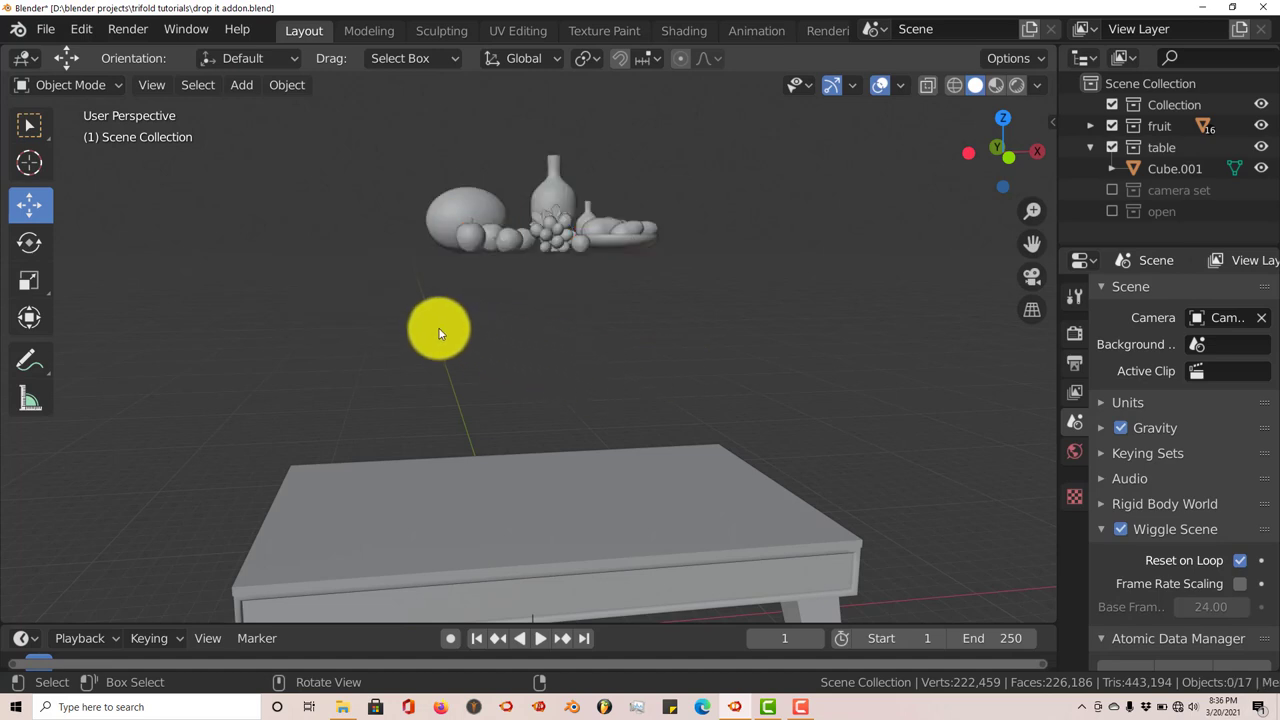
Step: Box-select all the fruit, plate and vase and Drop It onto the table
{"action": "middle_click_drag", "start_coordinate": [418, 259], "coordinate": [476, 226]}
{"action": "left_click", "coordinate": [466, 228]}
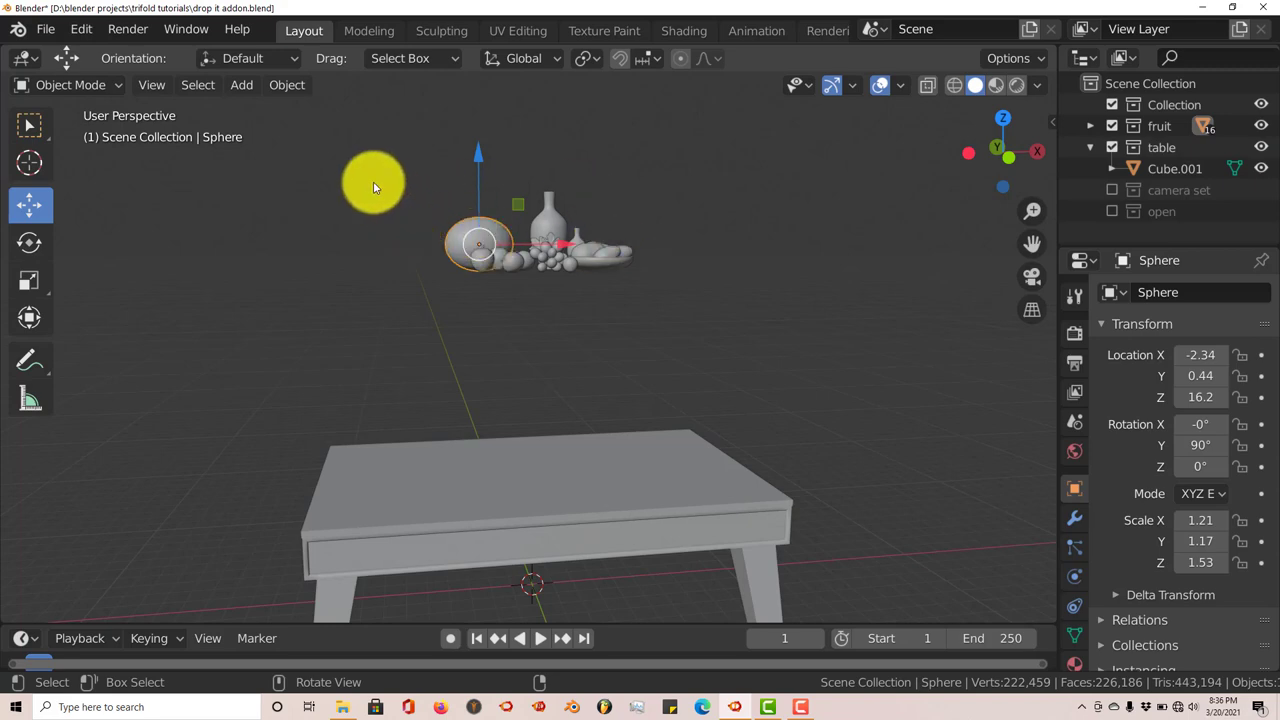
{"action": "key", "text": "b"}
{"action": "left_click_drag", "start_coordinate": [366, 138], "coordinate": [660, 326]}
{"action": "right_click", "coordinate": [600, 314]}
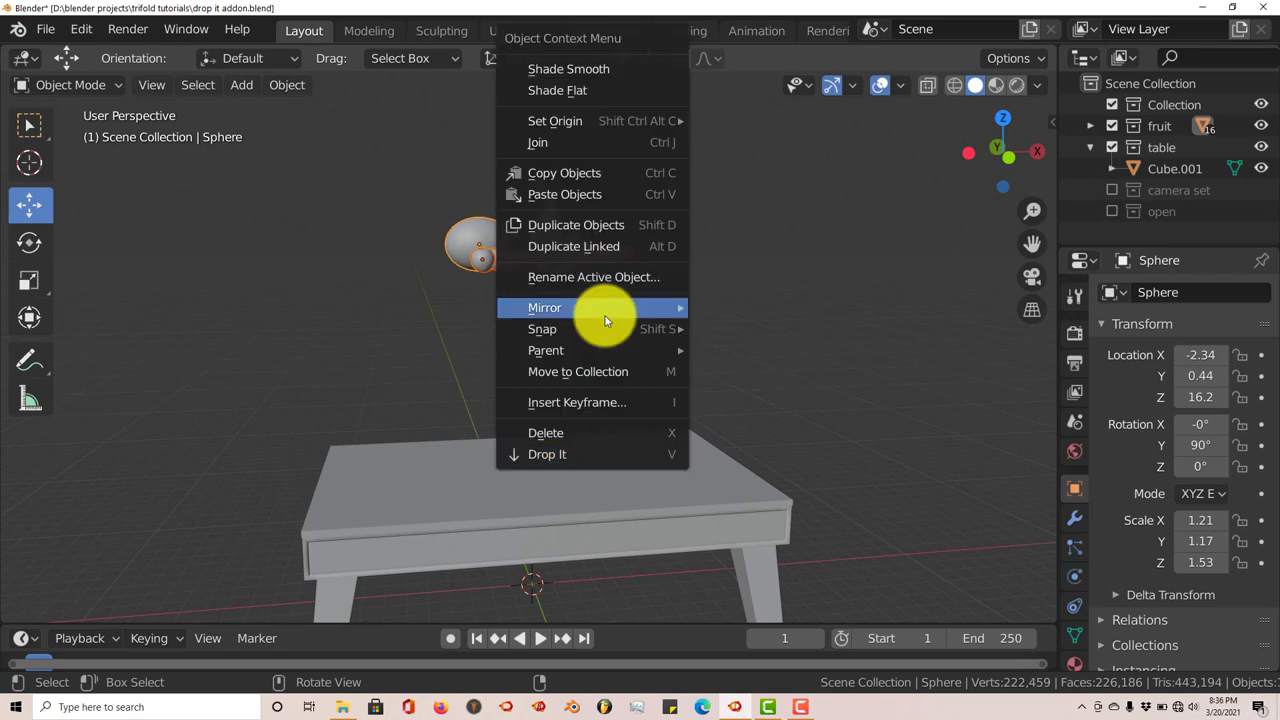
{"action": "left_click", "coordinate": [572, 454]}
{"action": "middle_click_drag", "start_coordinate": [588, 463], "coordinate": [614, 403]}
{"action": "scroll", "coordinate": [614, 400], "scroll_direction": "up", "scroll_amount": 5}
{"action": "scroll", "coordinate": [617, 424], "scroll_direction": "down", "scroll_amount": 3}
{"action": "mouse_move", "coordinate": [557, 449]}
{"action": "middle_mouse_down"}
{"action": "mouse_move", "coordinate": [563, 434]}
{"action": "mouse_move", "coordinate": [569, 445]}
{"action": "mouse_move", "coordinate": [543, 437]}
{"action": "middle_mouse_up"}
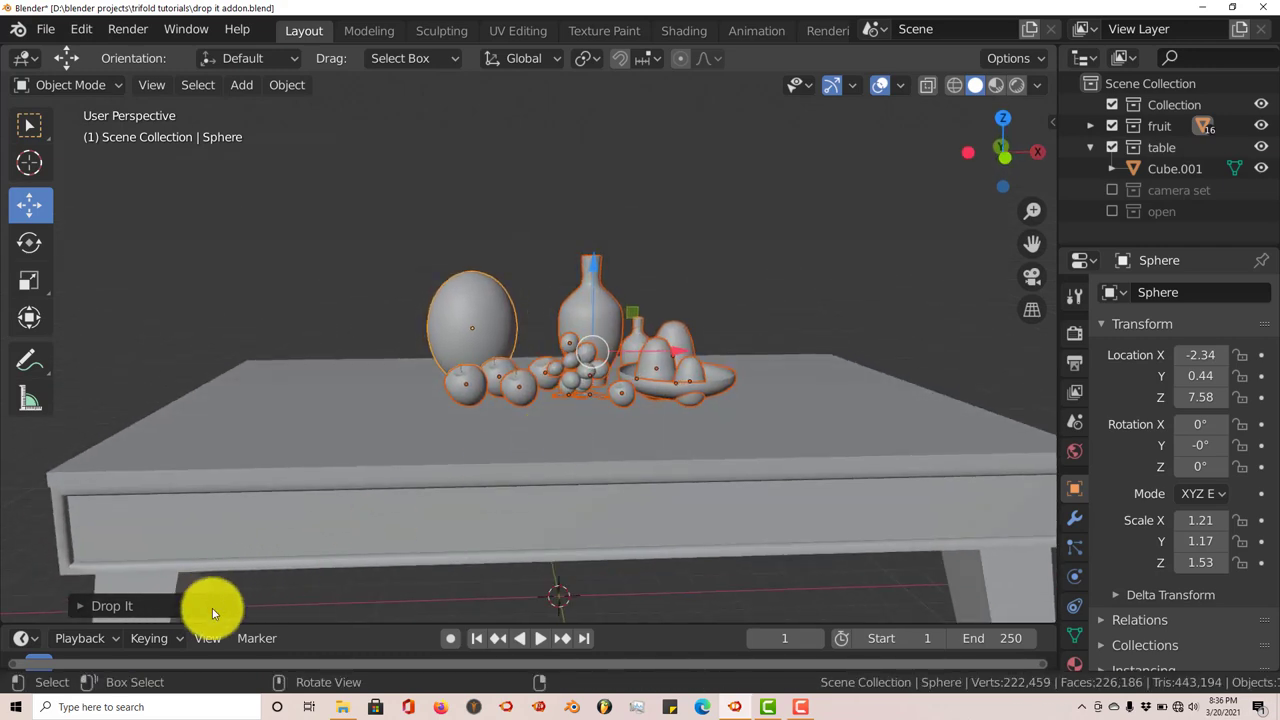
Step: Expand the Drop It settings and orbit to inspect the settled arrangement
{"action": "left_click", "coordinate": [100, 606]}
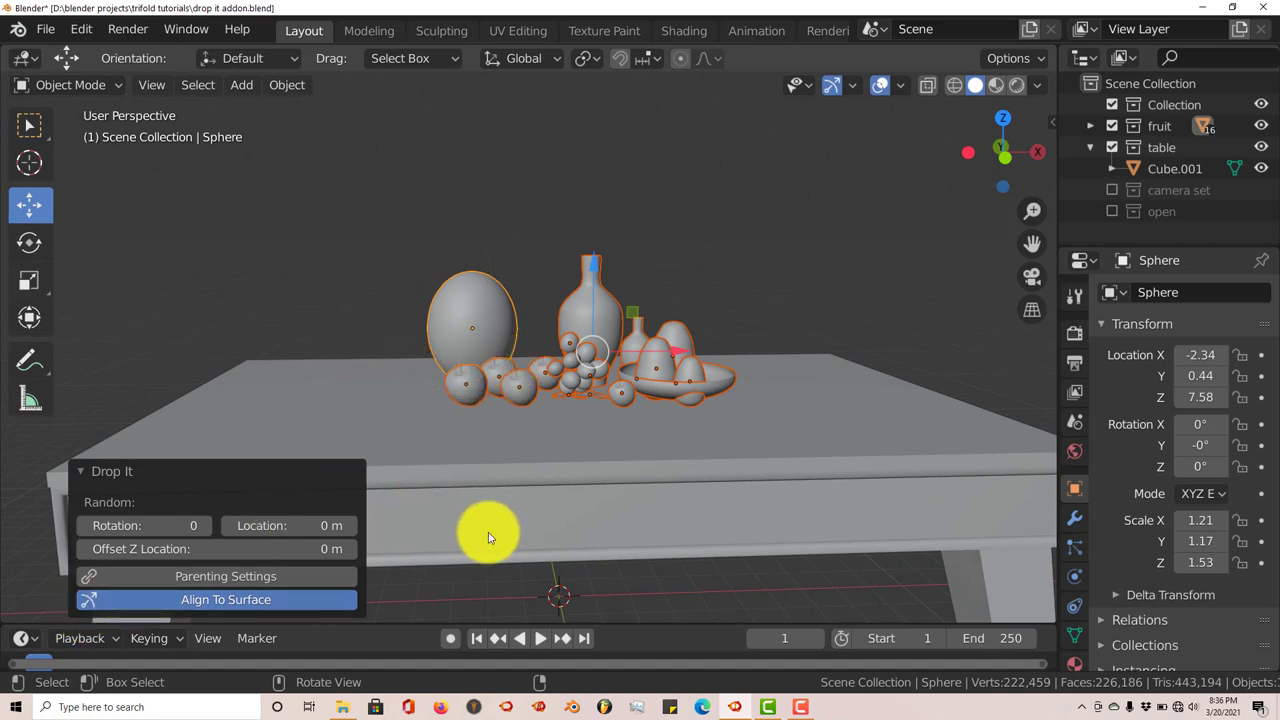
{"action": "middle_click_drag", "start_coordinate": [380, 408], "coordinate": [357, 400]}
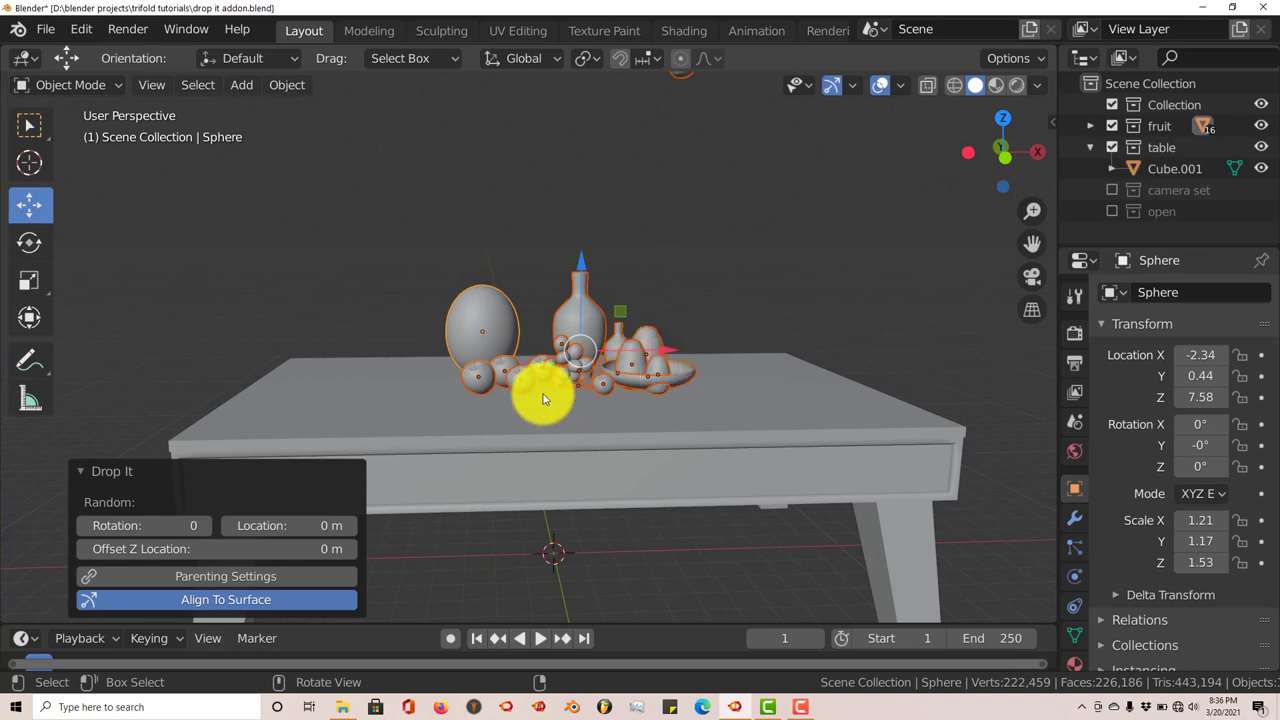
{"action": "middle_click_drag", "start_coordinate": [537, 391], "coordinate": [531, 414]}
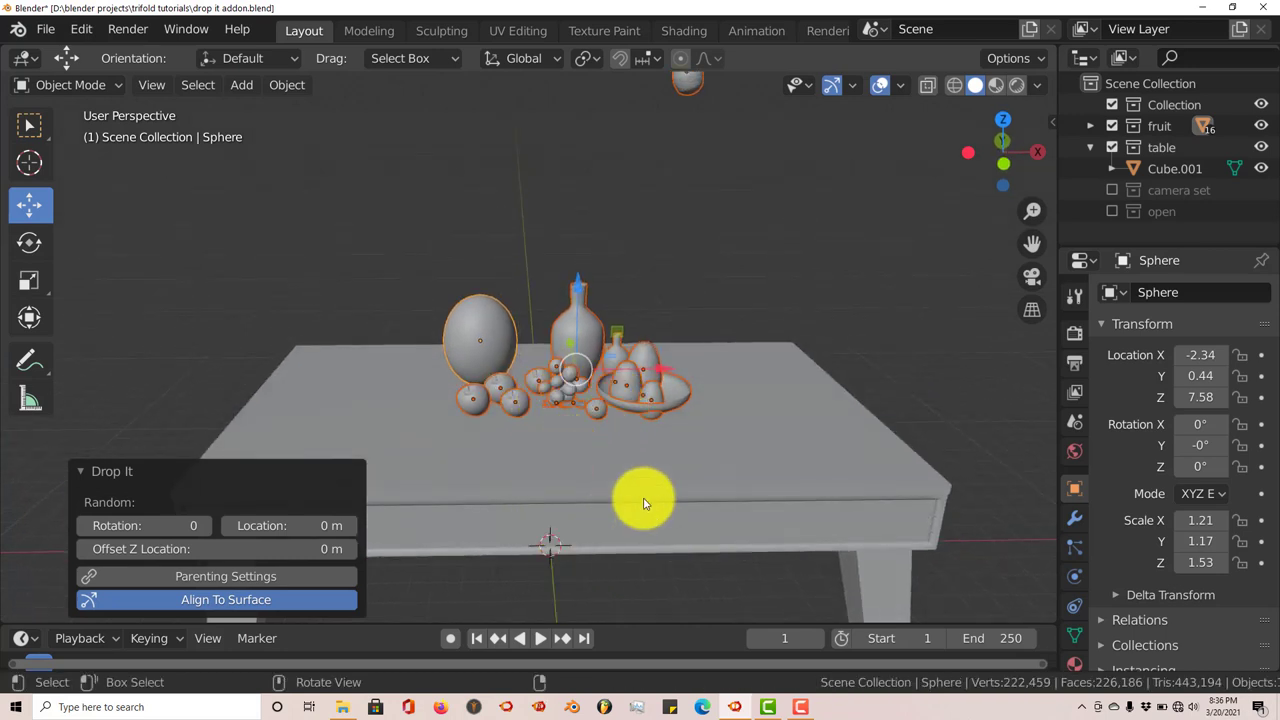
{"action": "middle_click_drag", "start_coordinate": [640, 403], "coordinate": [551, 368]}
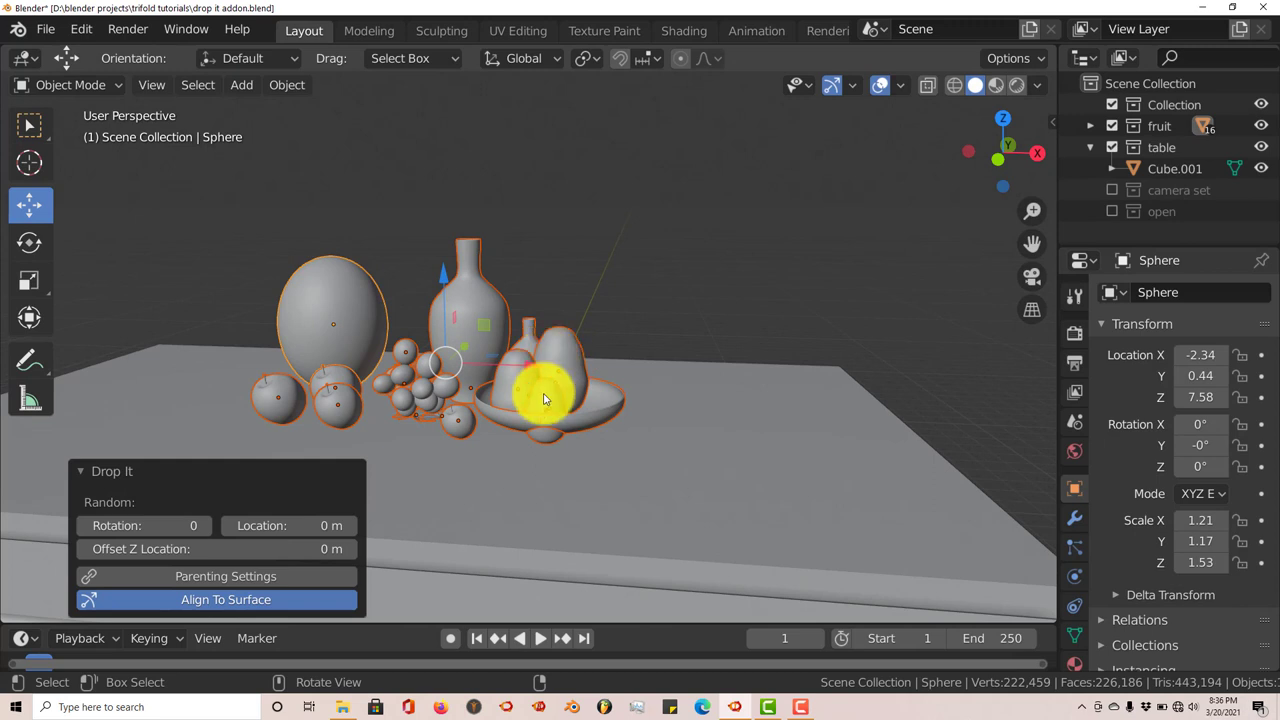
{"action": "middle_click_drag", "start_coordinate": [588, 432], "coordinate": [589, 437]}
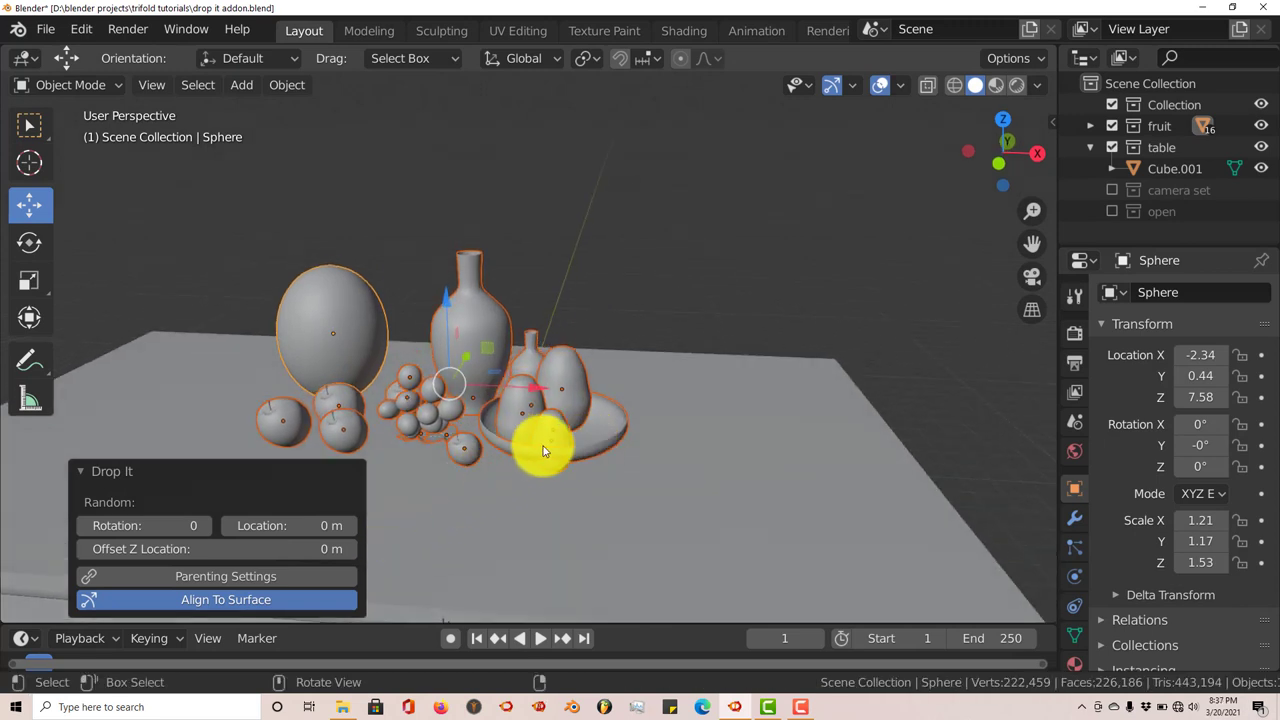
{"action": "scroll", "coordinate": [543, 443], "scroll_direction": "down", "scroll_amount": 2}
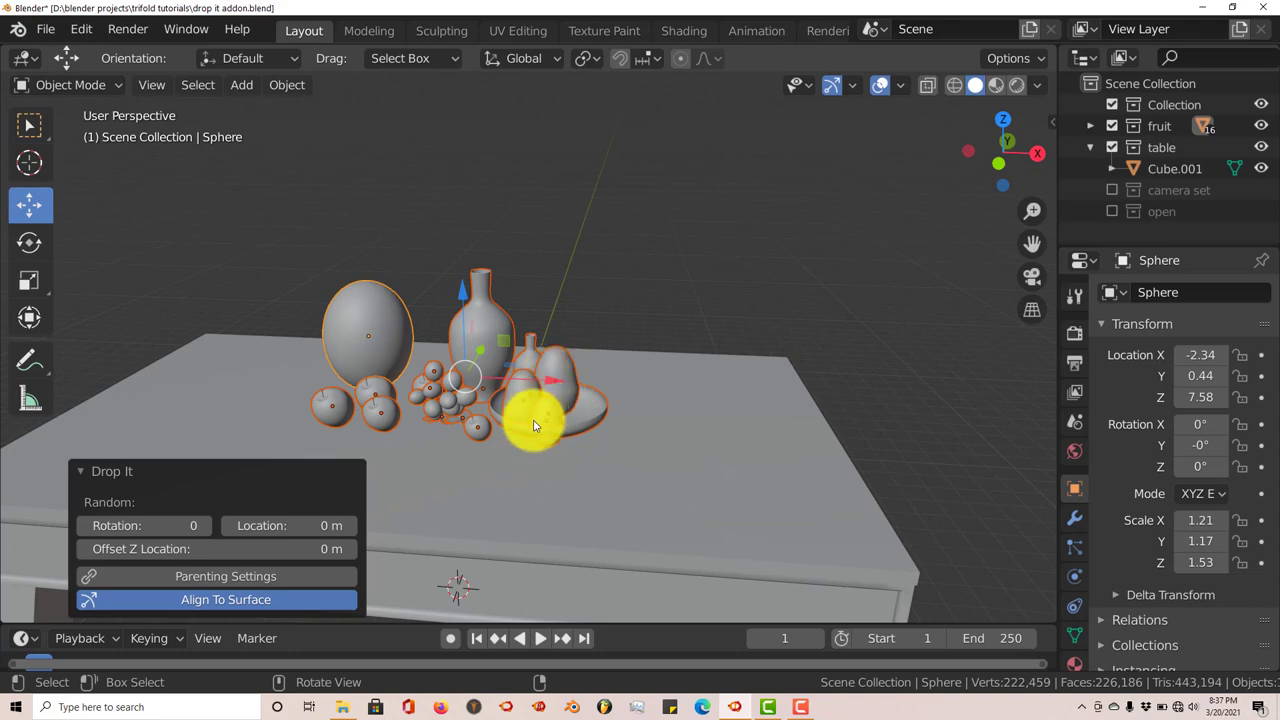
{"action": "middle_click_drag", "start_coordinate": [563, 379], "coordinate": [578, 358]}
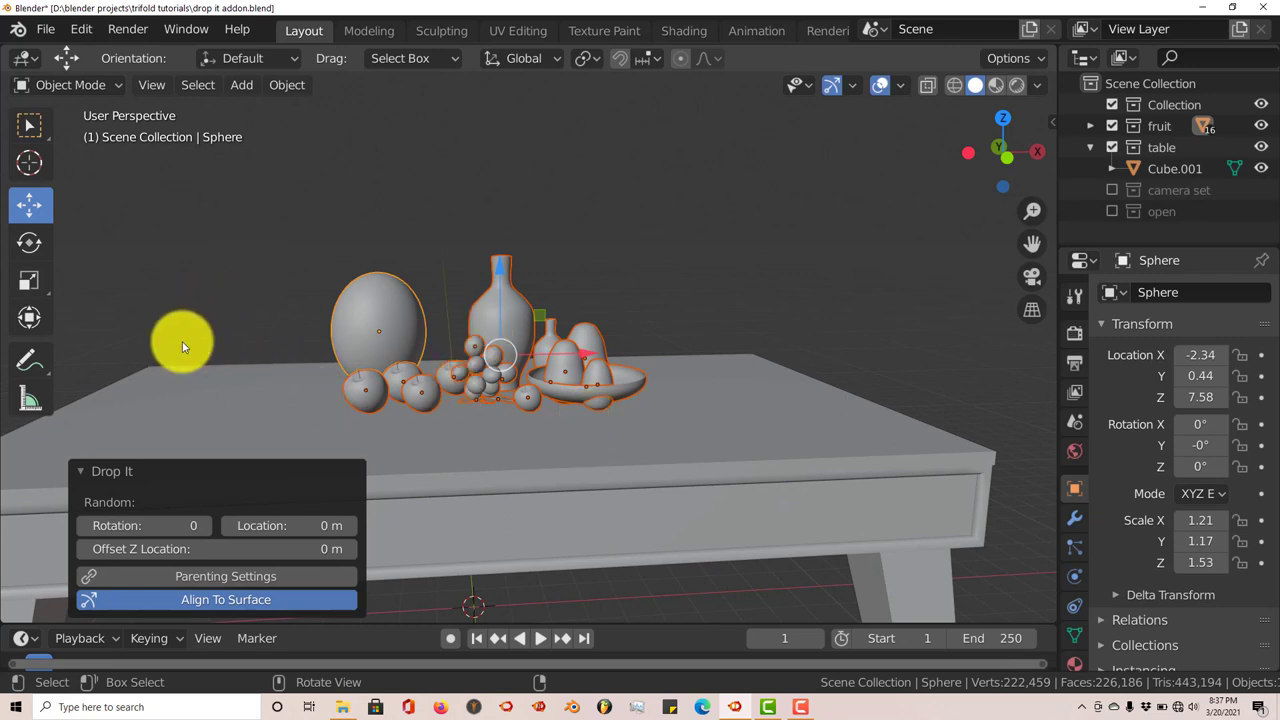
Step: Undo the group drop and reframe the table with the floating fruit
{"action": "key", "text": "ctrl+z"}
{"action": "scroll", "coordinate": [449, 394], "scroll_direction": "down", "scroll_amount": 5}
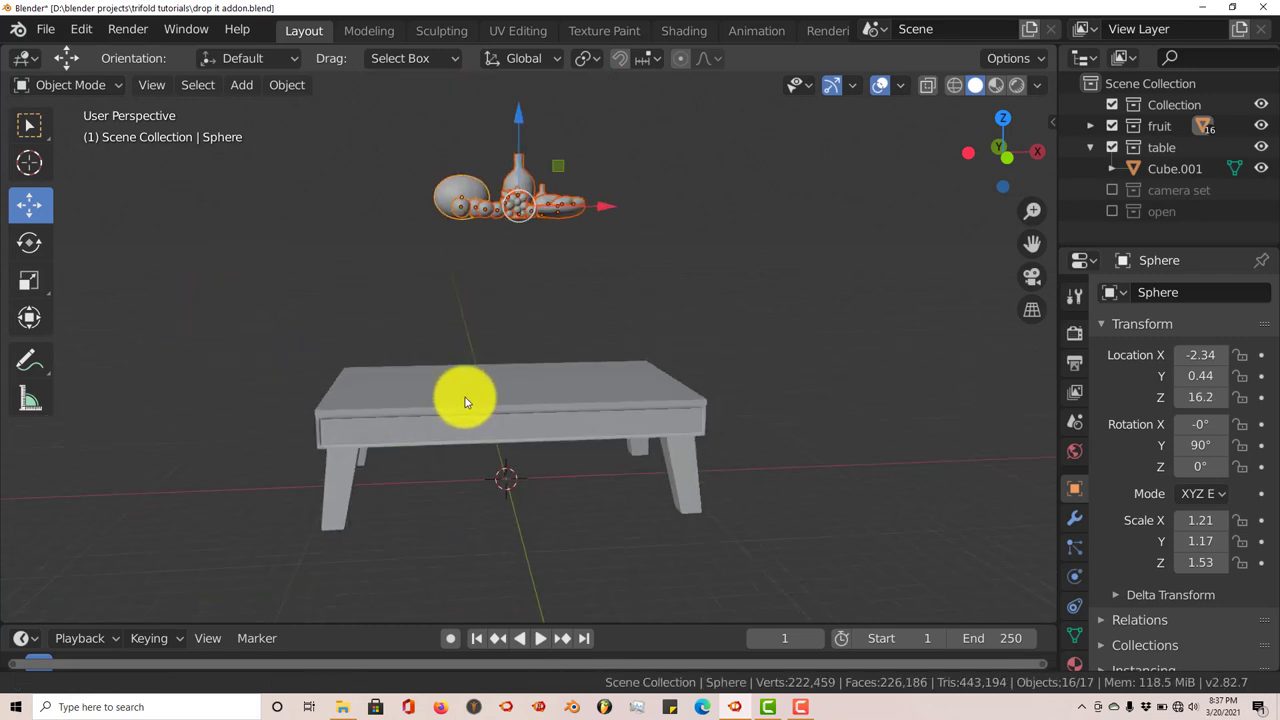
{"action": "middle_click_drag", "start_coordinate": [465, 404], "coordinate": [457, 448]}
{"action": "scroll", "coordinate": [486, 411], "scroll_direction": "up", "scroll_amount": 4}
Step: Drop only the large oval fruit onto the table
{"action": "left_click", "coordinate": [408, 160]}
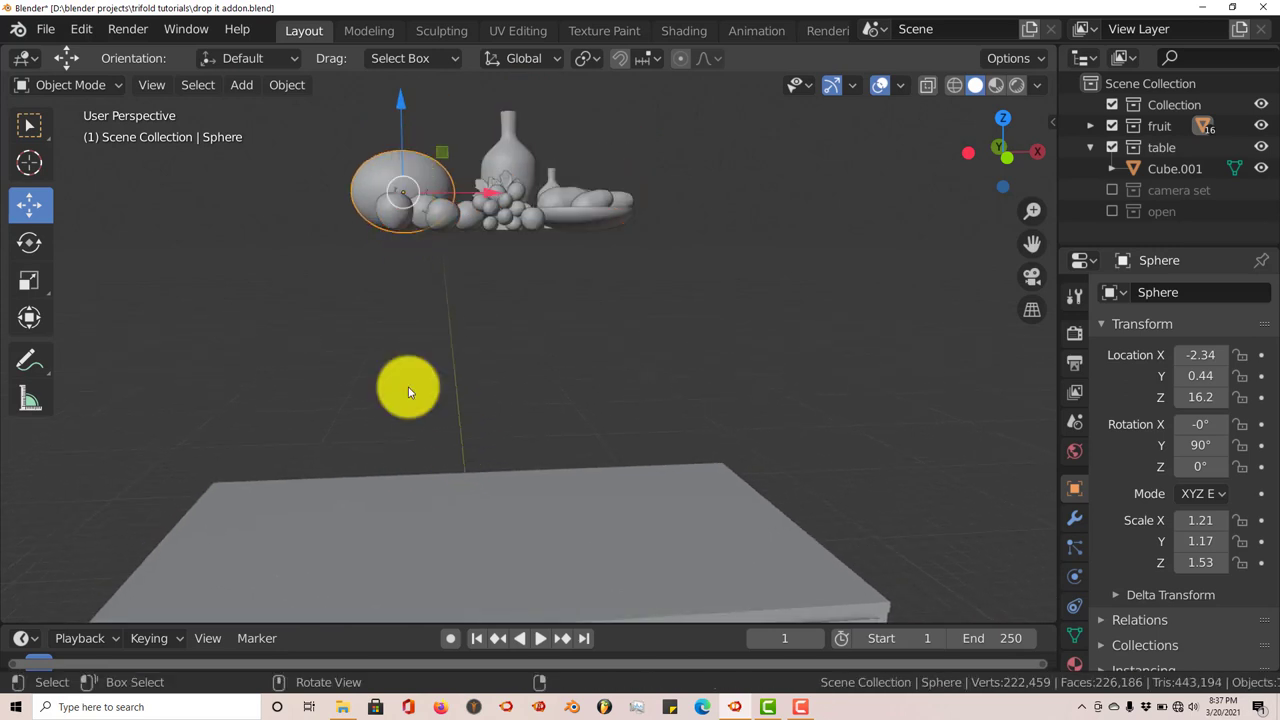
{"action": "right_click", "coordinate": [396, 305]}
{"action": "left_click", "coordinate": [376, 431]}
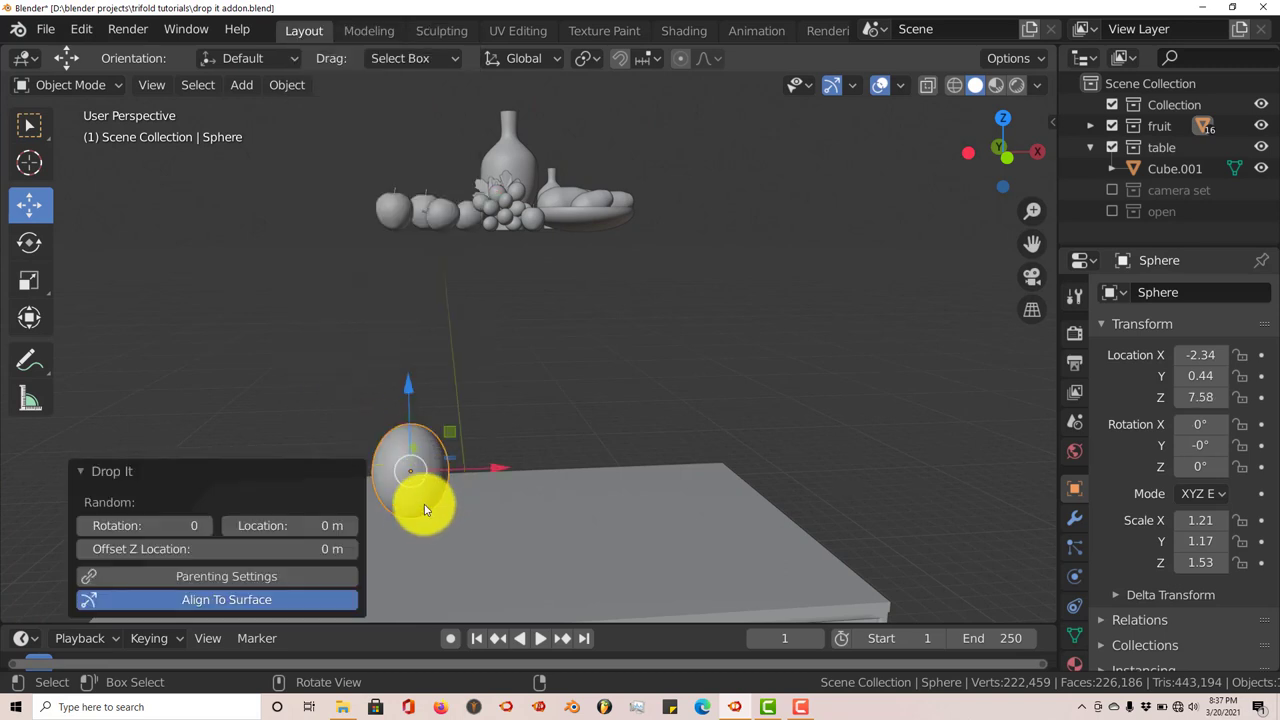
{"action": "middle_click_drag", "start_coordinate": [433, 530], "coordinate": [488, 406]}
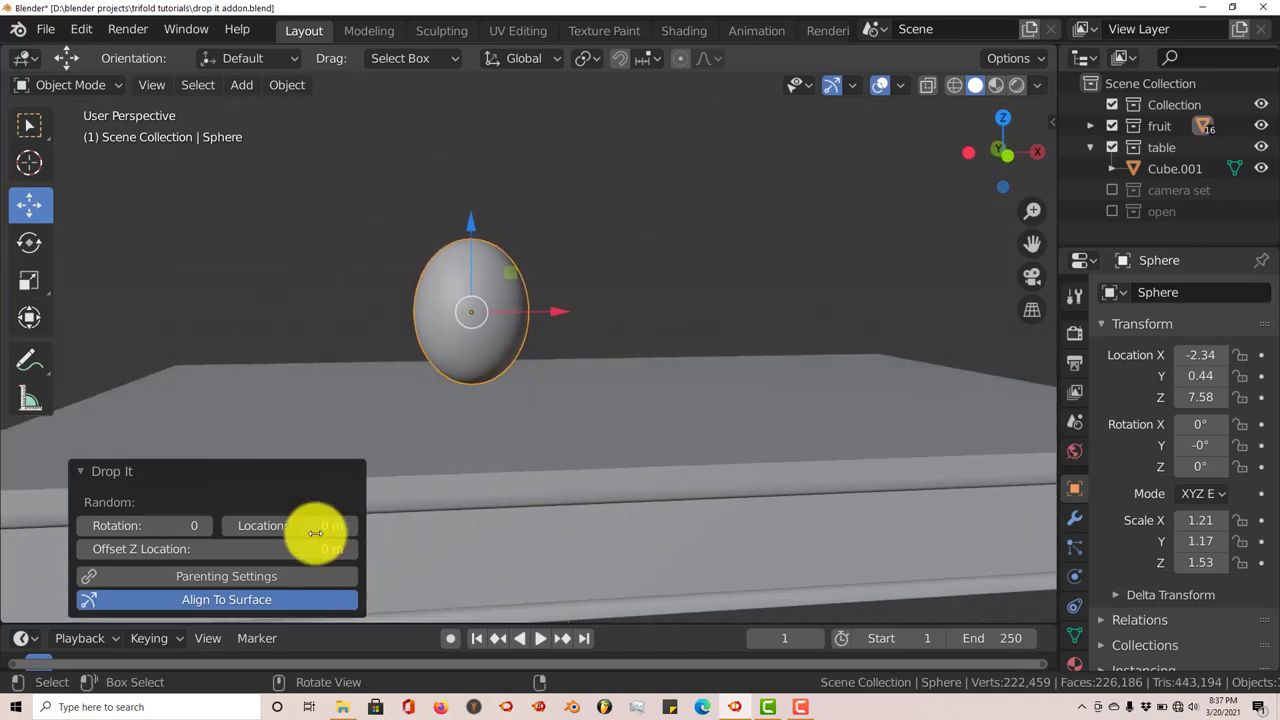
Step: Set the drop's Align To Surface to No Align
{"action": "left_click", "coordinate": [228, 600]}
{"action": "middle_click_drag", "start_coordinate": [524, 333], "coordinate": [559, 383]}
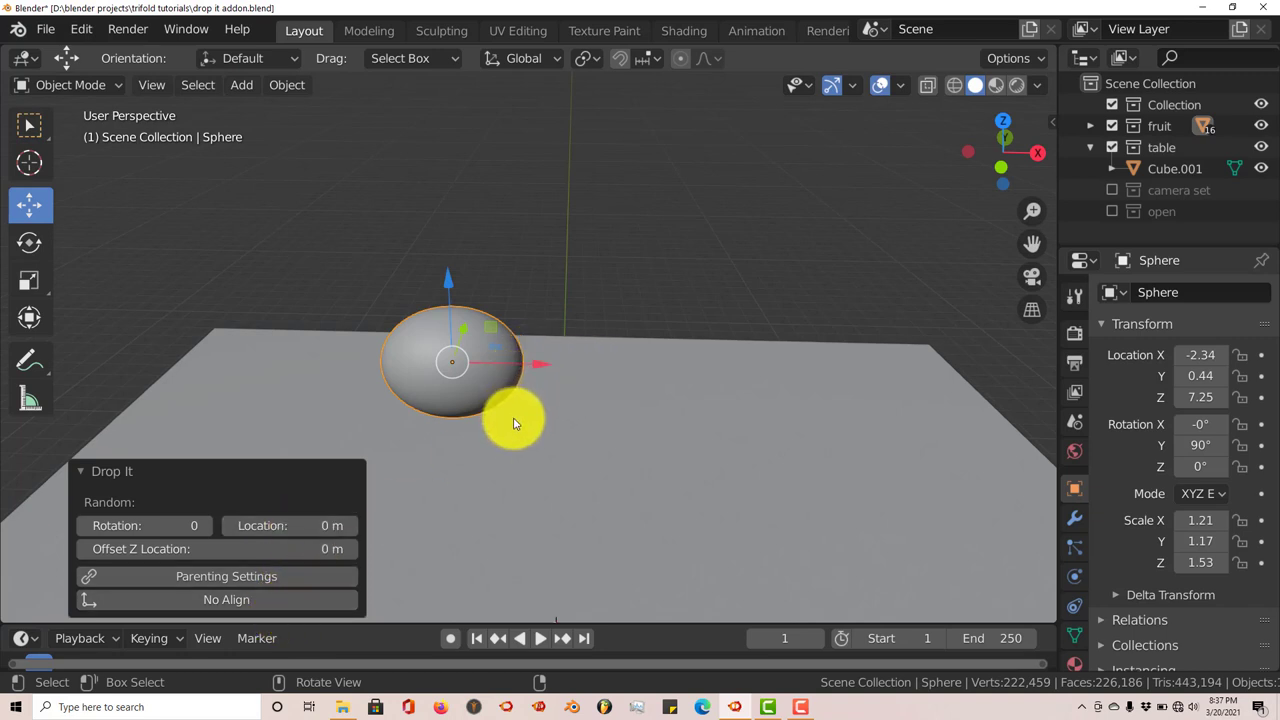
{"action": "middle_click_drag", "start_coordinate": [549, 371], "coordinate": [491, 349]}
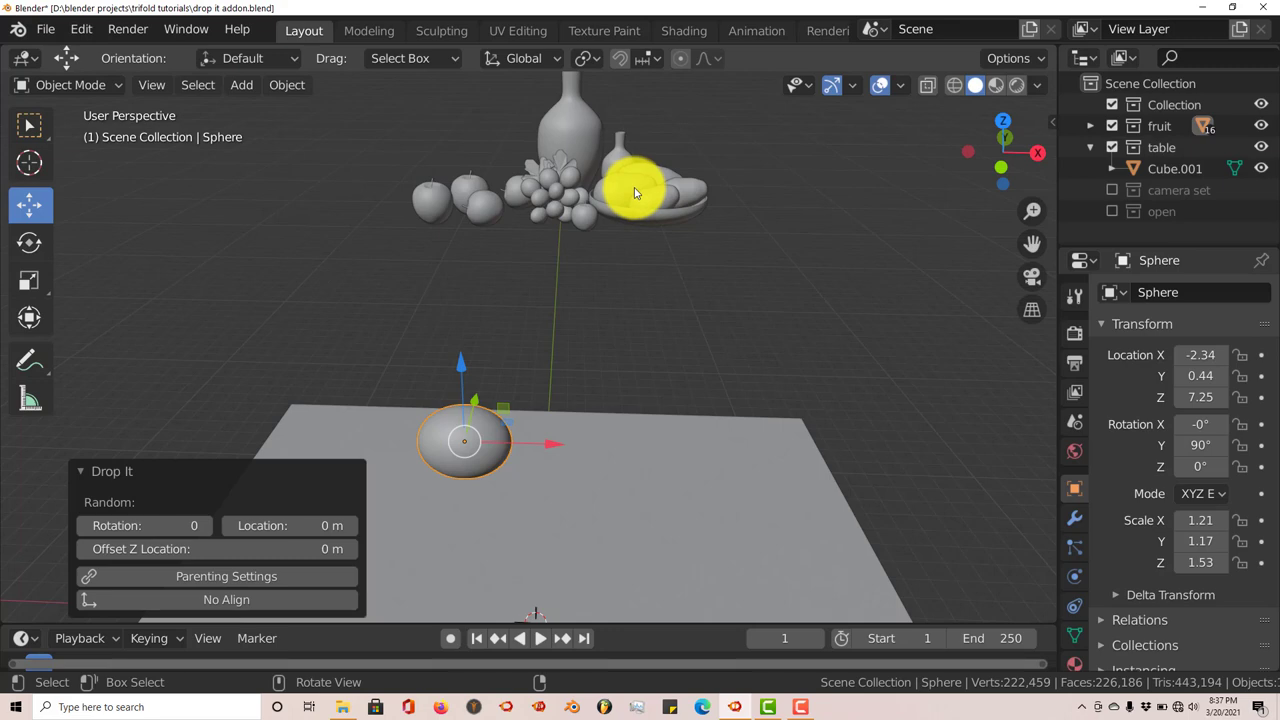
Step: Drop the bowl onto the table with Drop It
{"action": "left_click", "coordinate": [630, 224]}
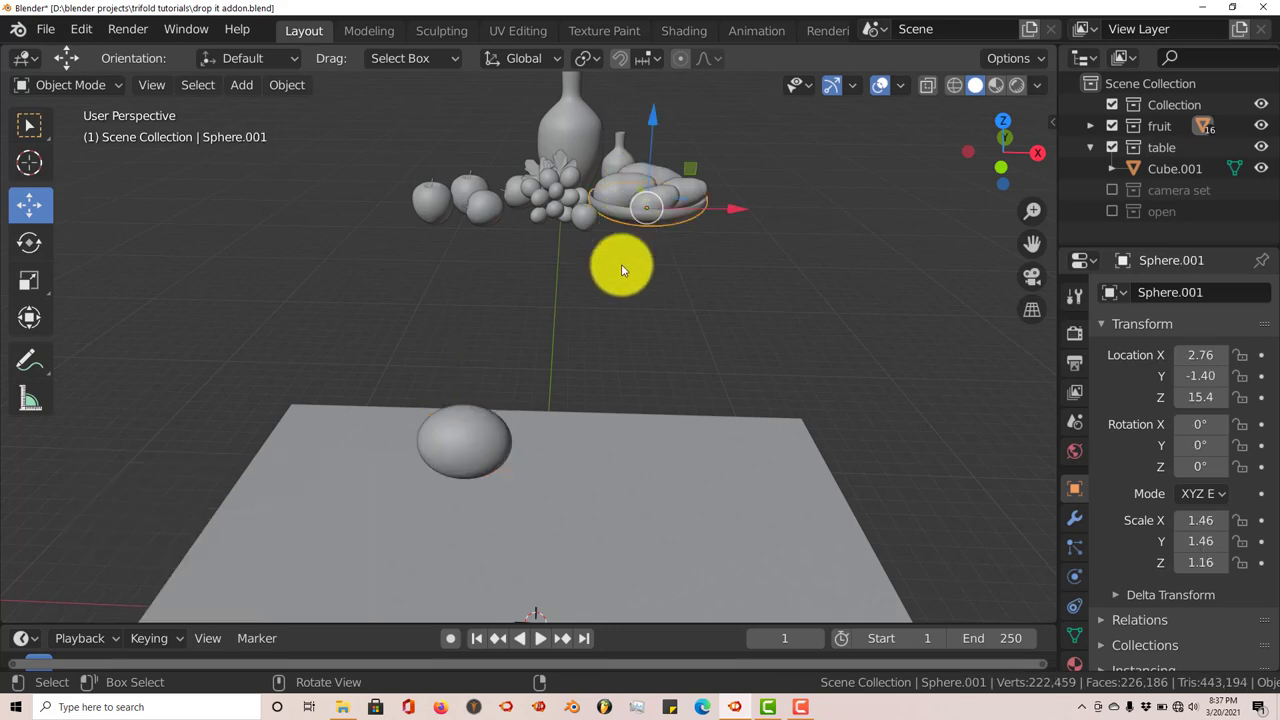
{"action": "right_click", "coordinate": [621, 264]}
{"action": "left_click", "coordinate": [582, 428]}
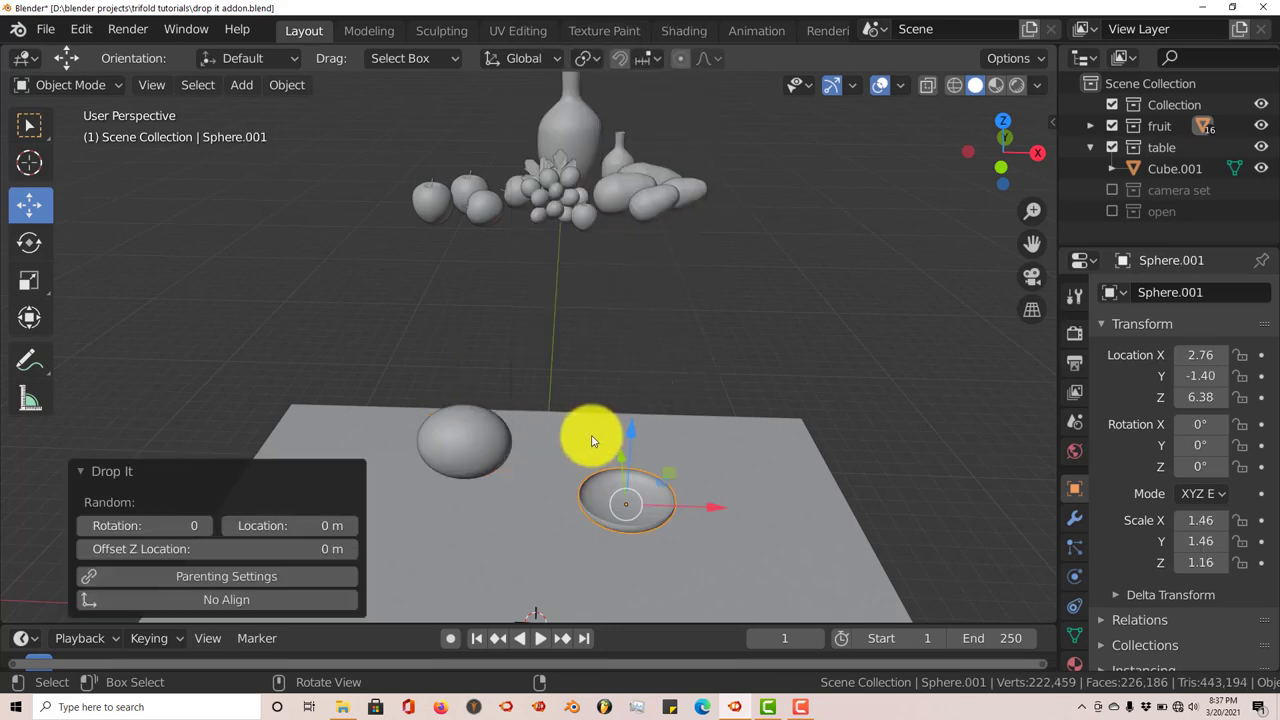
{"action": "middle_click_drag", "start_coordinate": [592, 440], "coordinate": [605, 400]}
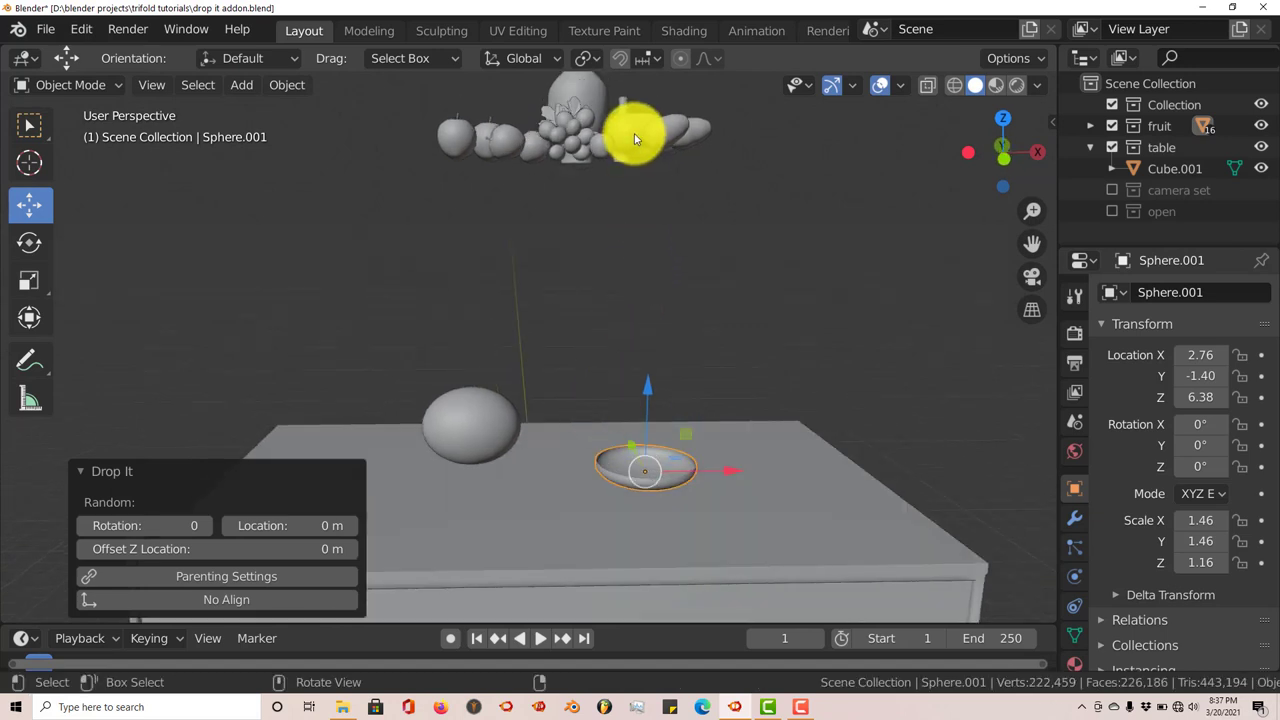
Step: Drop the Circle.001 fruit from the floating cluster into the bowl
{"action": "left_click", "coordinate": [634, 139]}
{"action": "right_click", "coordinate": [643, 238]}
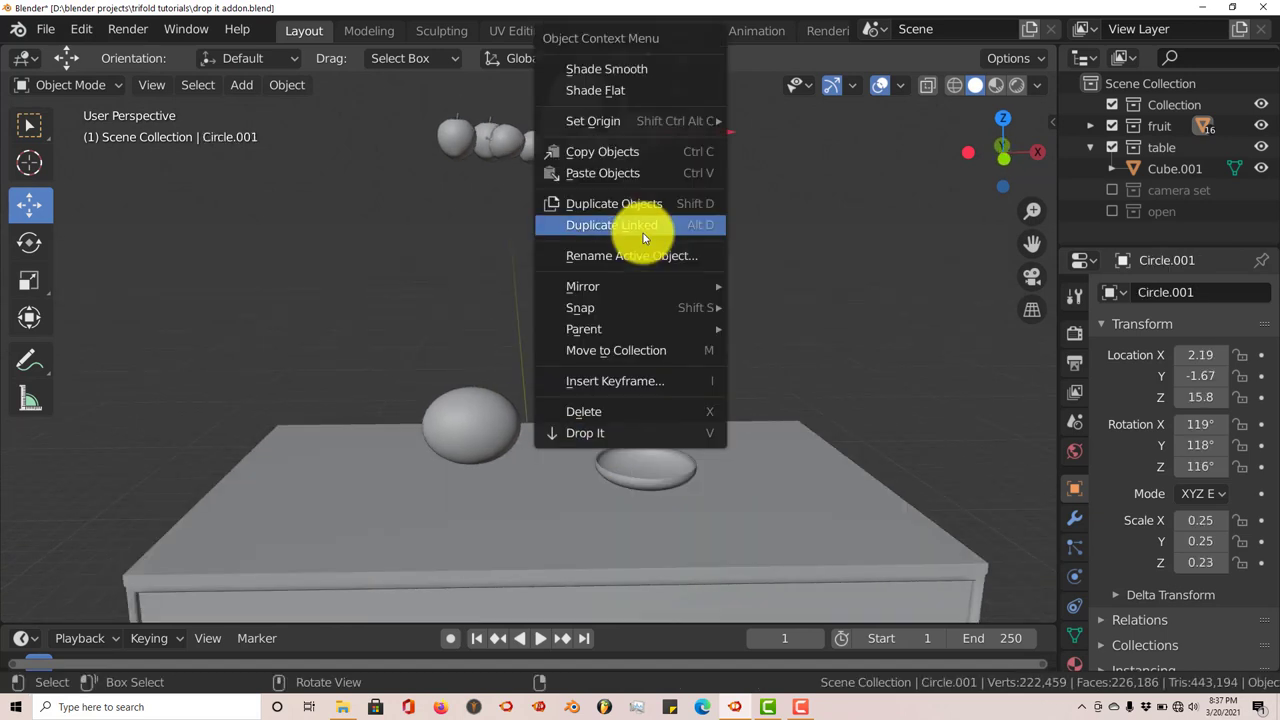
{"action": "left_click", "coordinate": [601, 431]}
{"action": "middle_click_drag", "start_coordinate": [601, 431], "coordinate": [594, 337]}
{"action": "scroll", "coordinate": [634, 388], "scroll_direction": "up", "scroll_amount": 4}
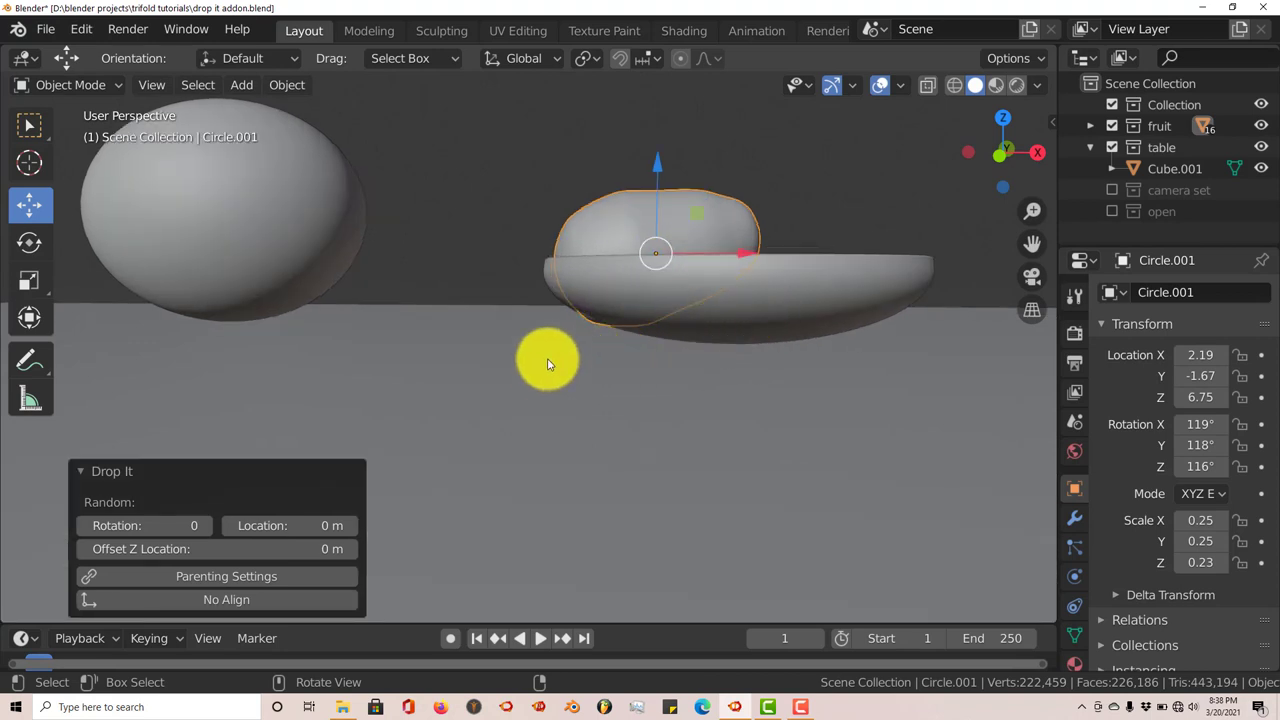
Step: Raise Drop It's Offset Z Location to 0.03 m, lifting the fruit to Z 6.77
{"action": "middle_click_drag", "start_coordinate": [586, 337], "coordinate": [597, 314]}
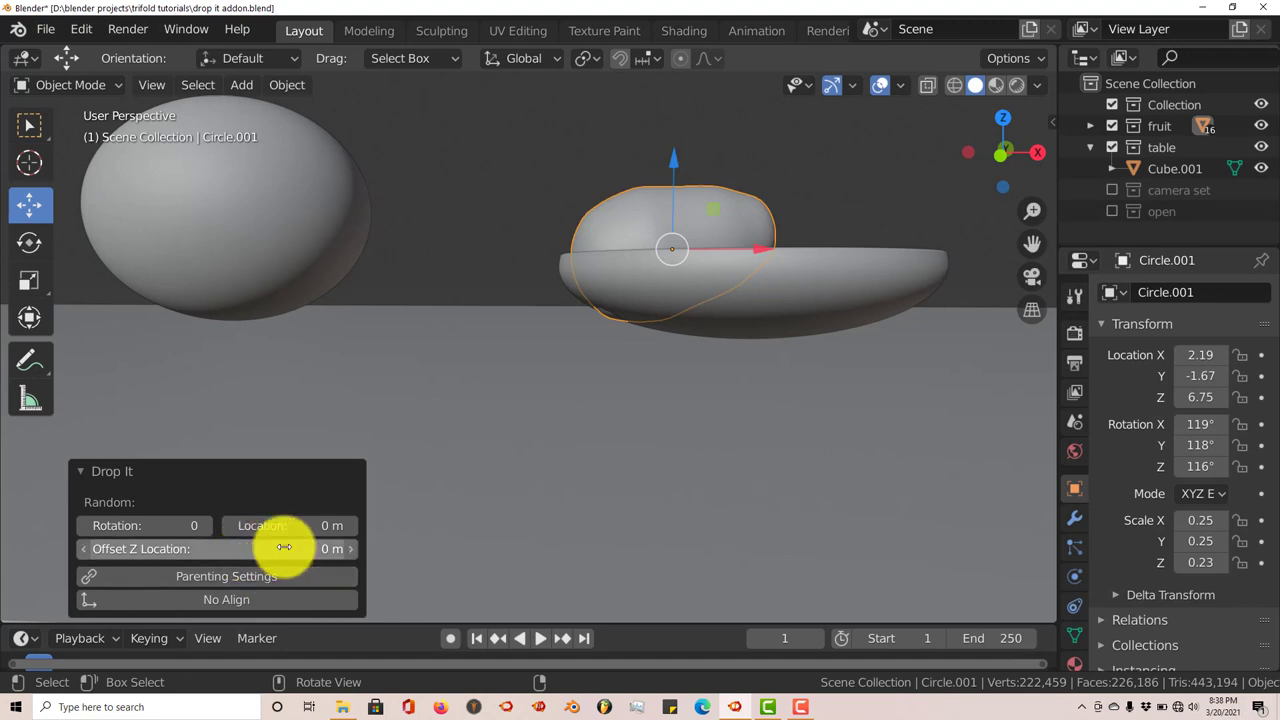
{"action": "left_click", "coordinate": [350, 555]}
{"action": "left_click", "coordinate": [350, 552]}
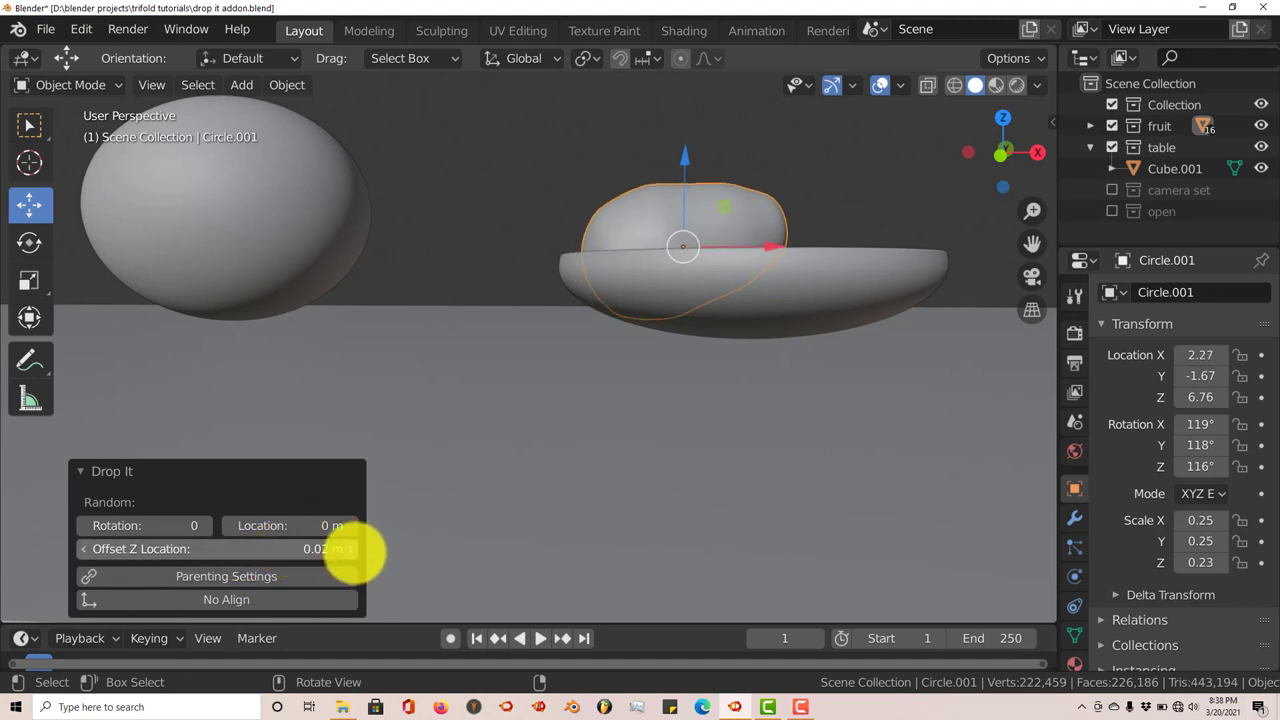
{"action": "left_click", "coordinate": [352, 552]}
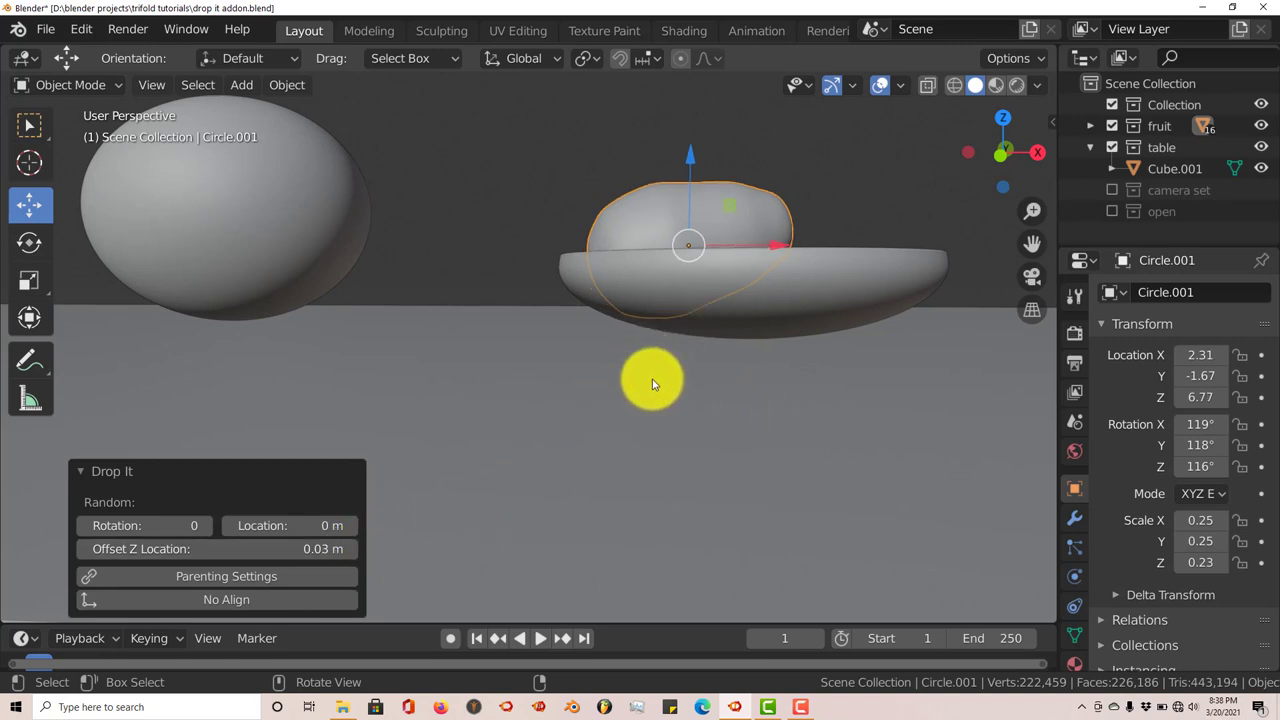
{"action": "middle_click_drag", "start_coordinate": [651, 374], "coordinate": [623, 307]}
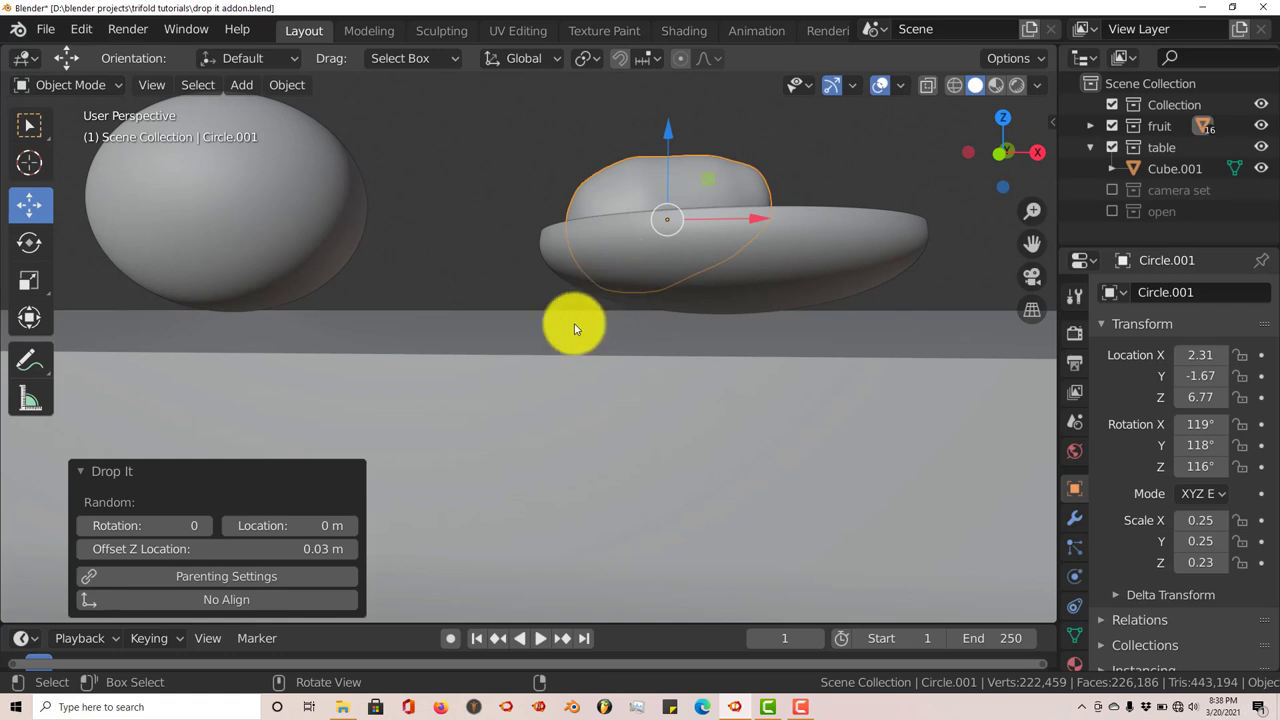
{"action": "scroll", "coordinate": [617, 333], "scroll_direction": "down", "scroll_amount": 8}
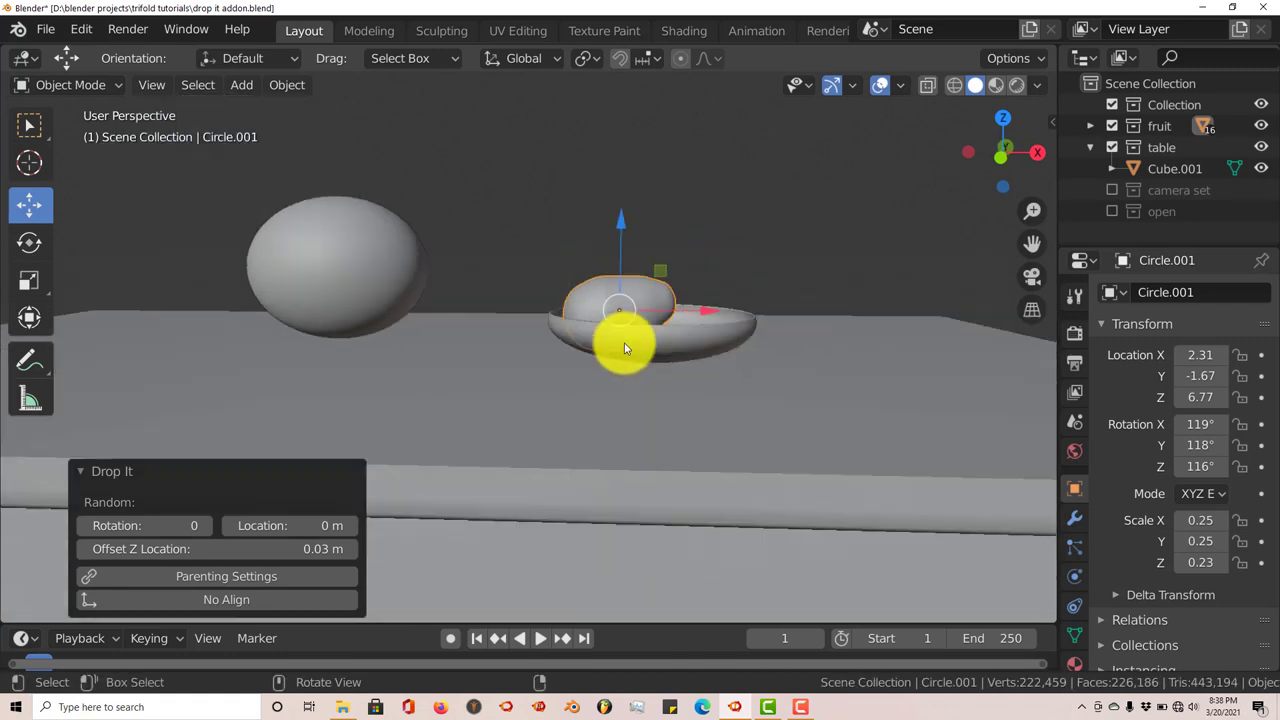
{"action": "middle_click_drag", "start_coordinate": [612, 324], "coordinate": [557, 329]}
Step: Drop the Circle.006 fruit into the bowl, landing at Z 6.80 m
{"action": "left_click", "coordinate": [544, 142]}
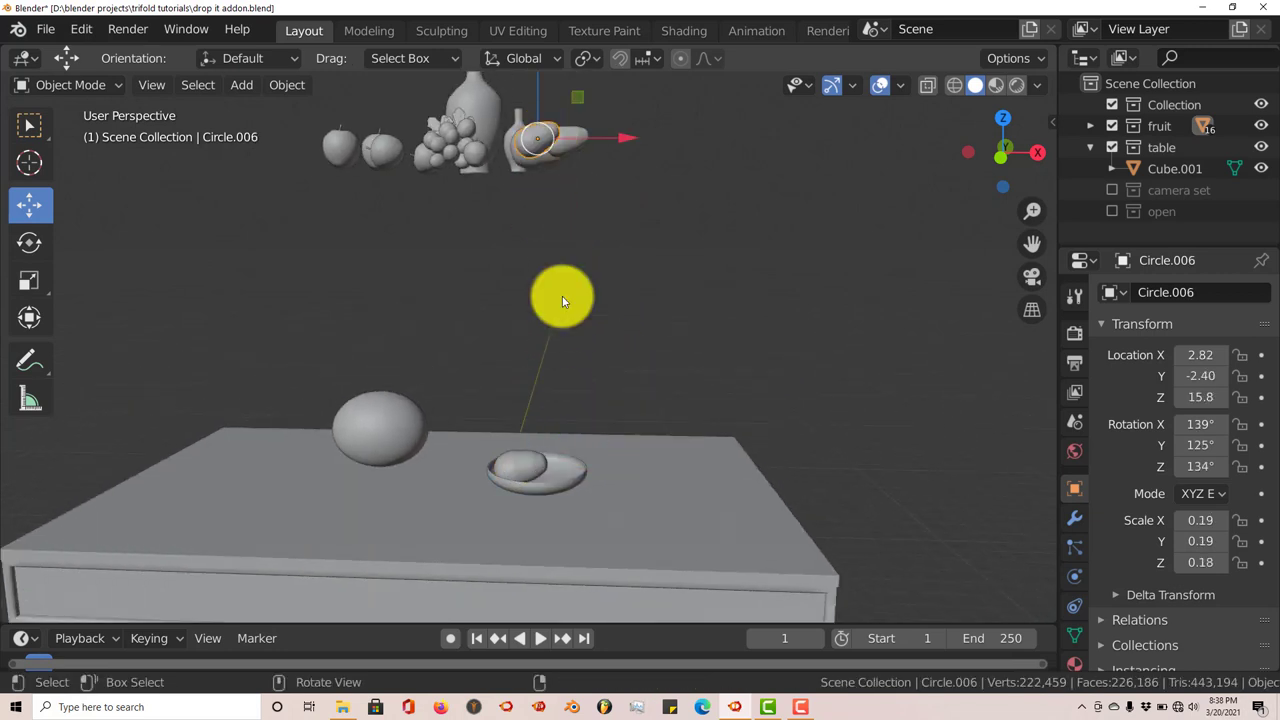
{"action": "right_click", "coordinate": [562, 296]}
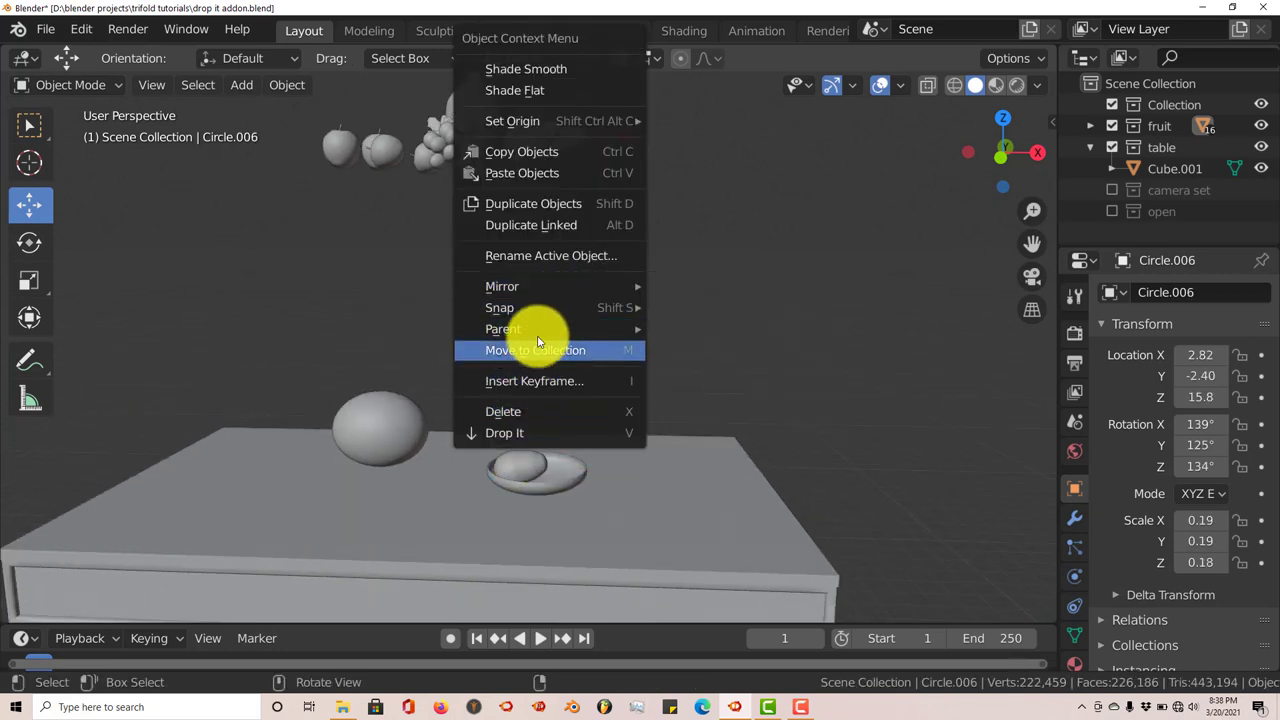
{"action": "left_click", "coordinate": [515, 432]}
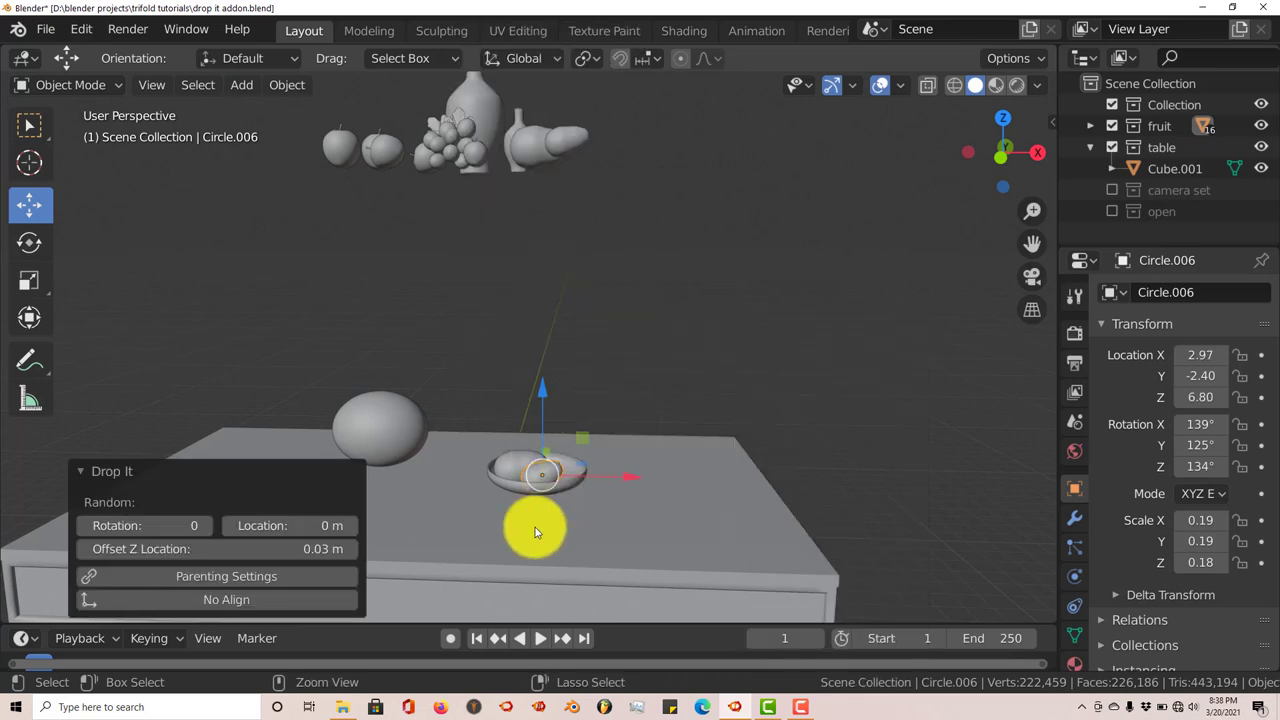
{"action": "middle_click_drag", "start_coordinate": [520, 533], "coordinate": [514, 466]}
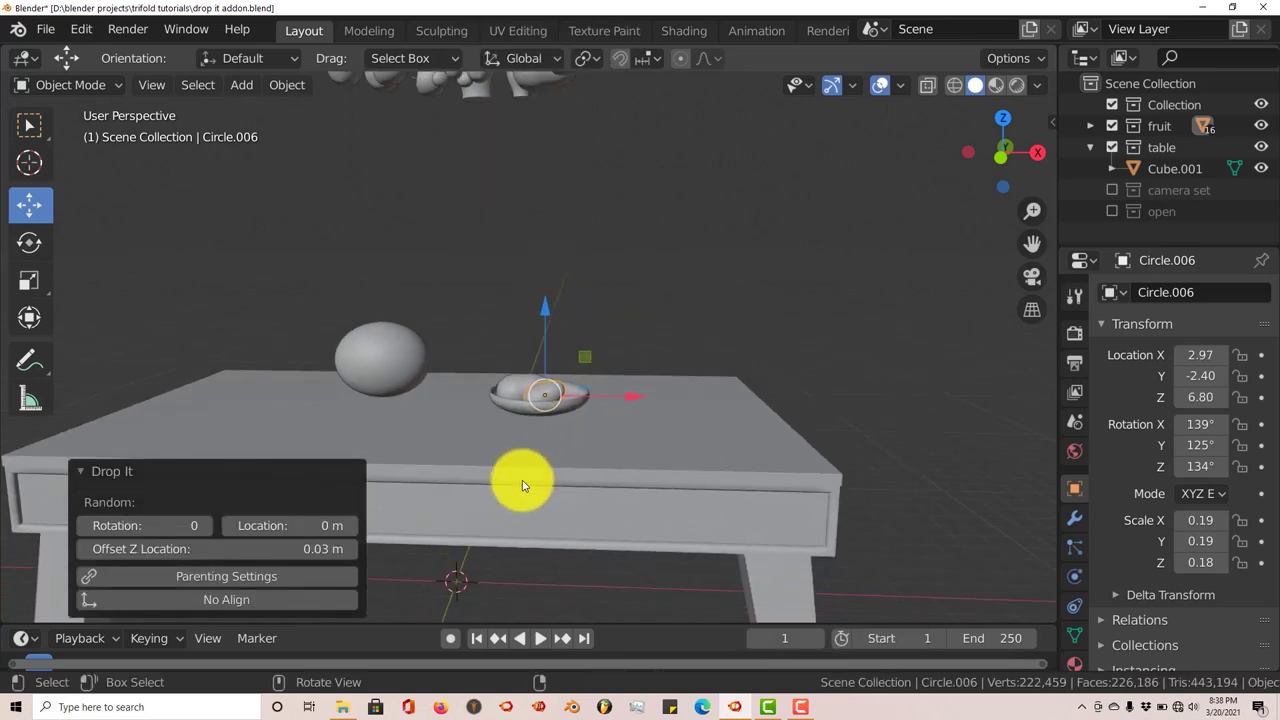
{"action": "scroll", "coordinate": [522, 480], "scroll_direction": "up", "scroll_amount": 3}
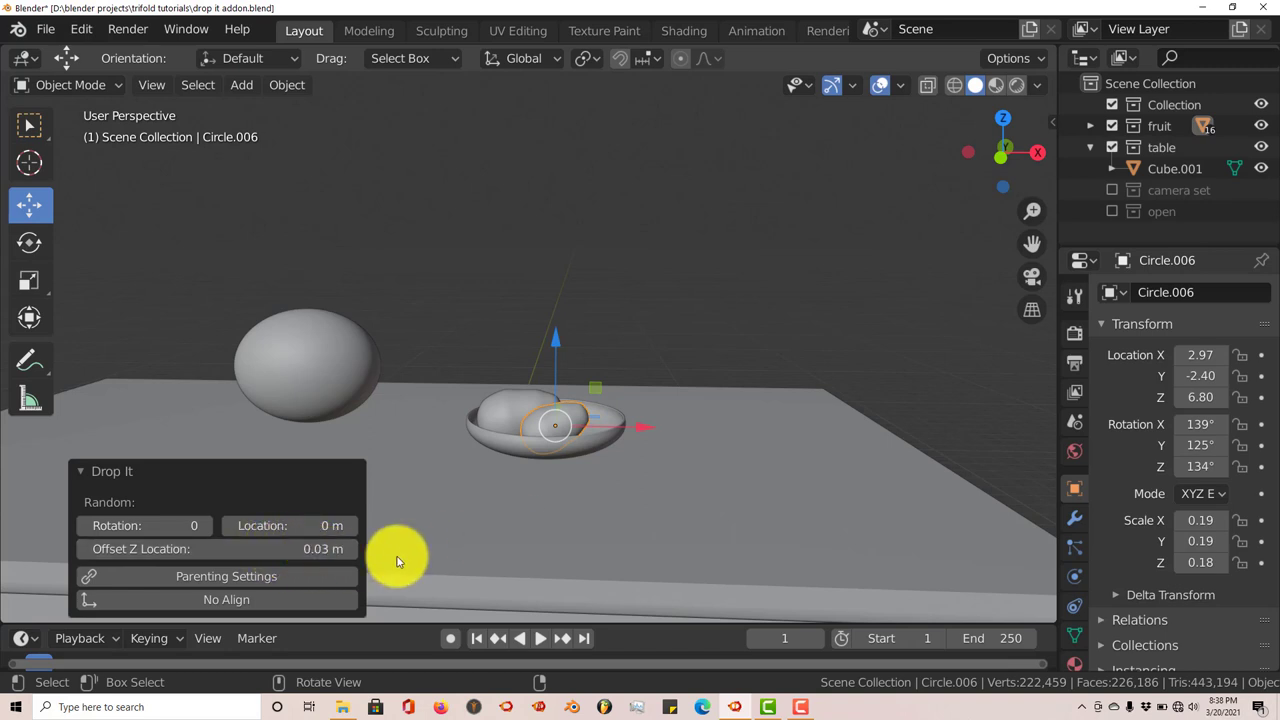
{"action": "mouse_move", "coordinate": [592, 550]}
{"action": "middle_mouse_down"}
{"action": "mouse_move", "coordinate": [580, 523]}
{"action": "mouse_move", "coordinate": [413, 544]}
{"action": "middle_mouse_up"}
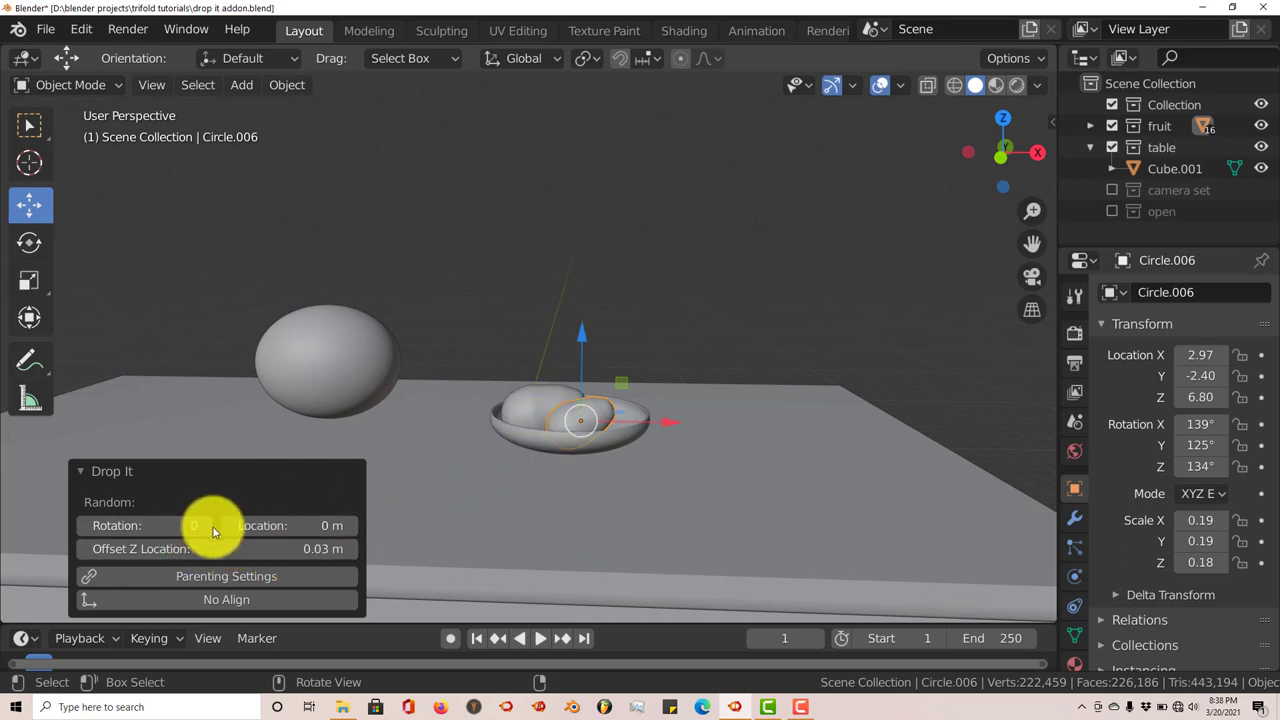
Step: Raise Drop It's Random Rotation for the bowl's egg (Circle.006) to 254, checking from above
{"action": "left_click_drag", "start_coordinate": [205, 531], "coordinate": [172, 525]}
{"action": "middle_click_drag", "start_coordinate": [571, 508], "coordinate": [556, 460]}
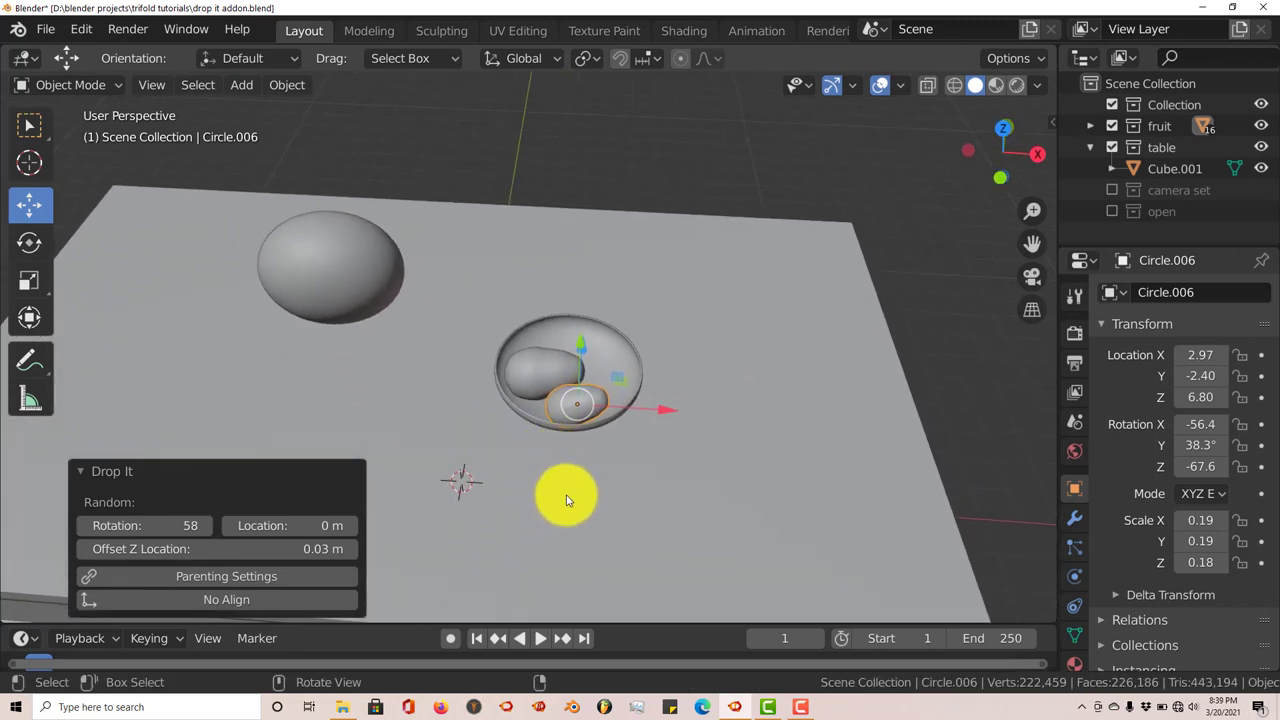
{"action": "scroll", "coordinate": [556, 505], "scroll_direction": "up", "scroll_amount": 3}
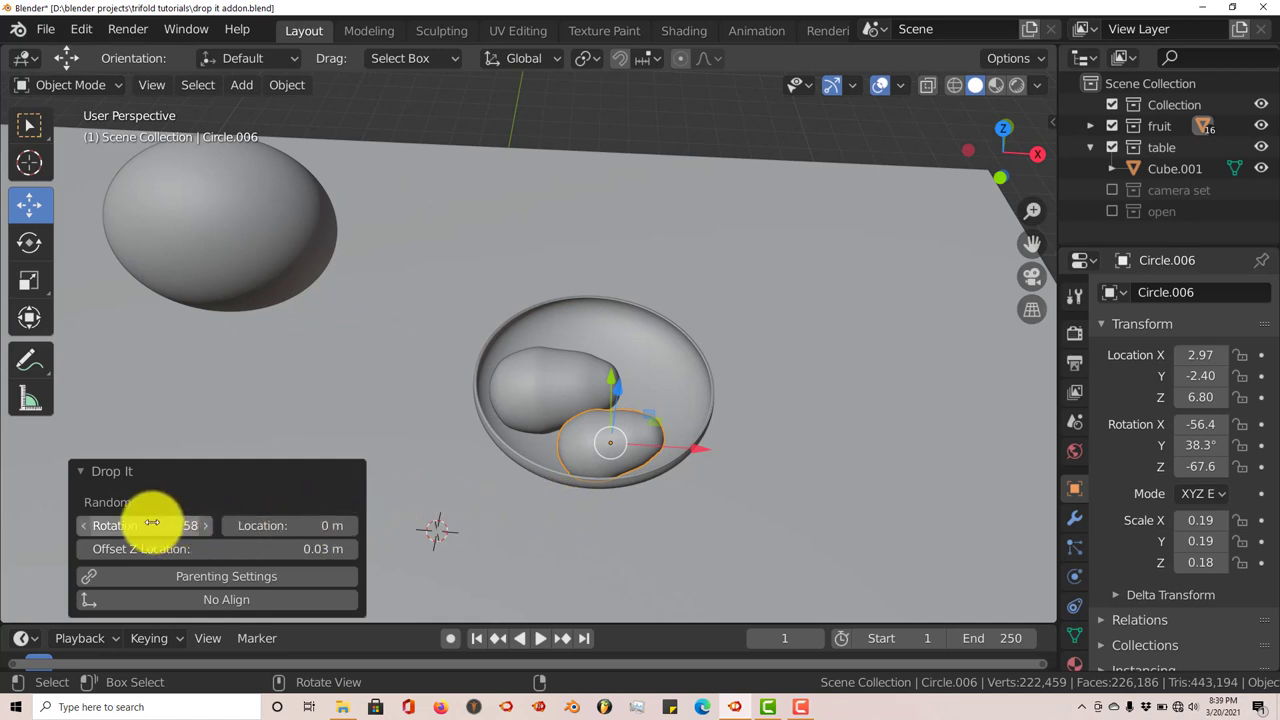
{"action": "middle_click_drag", "start_coordinate": [586, 486], "coordinate": [575, 452]}
{"action": "scroll", "coordinate": [586, 464], "scroll_direction": "up", "scroll_amount": 4}
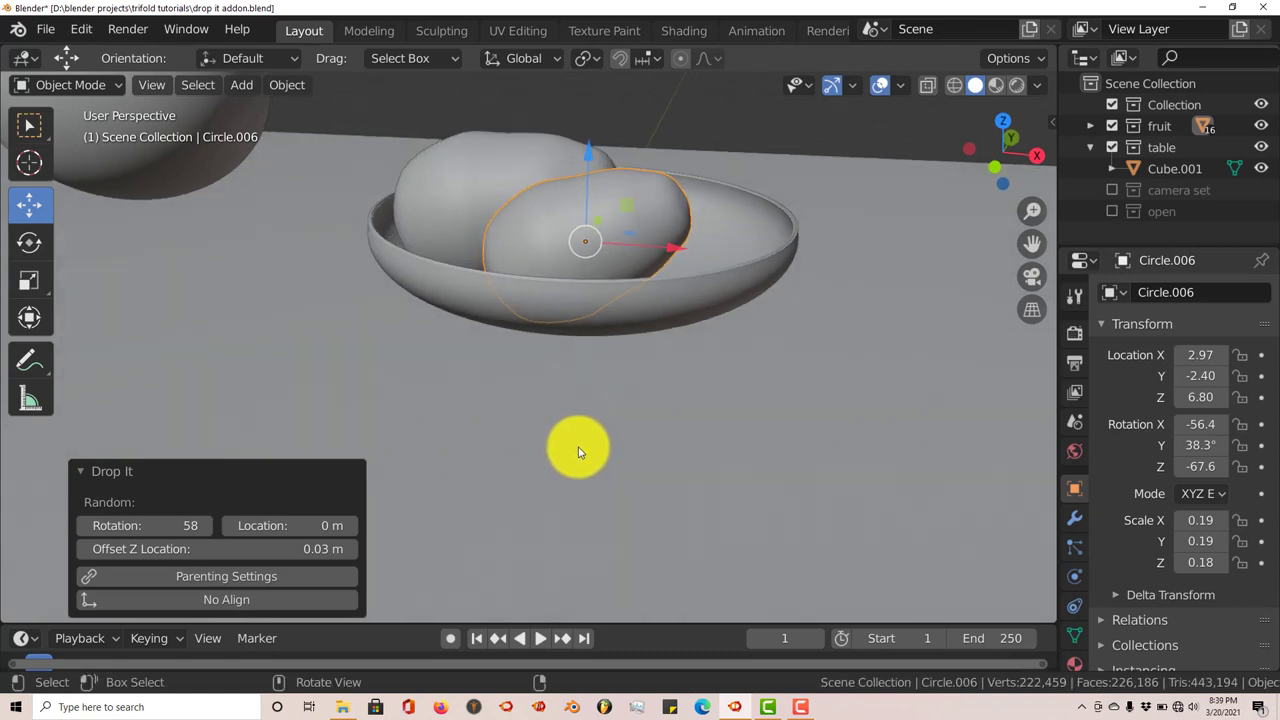
{"action": "scroll", "coordinate": [572, 423], "scroll_direction": "up", "scroll_amount": 3}
{"action": "scroll", "coordinate": [572, 423], "scroll_direction": "down", "scroll_amount": 1}
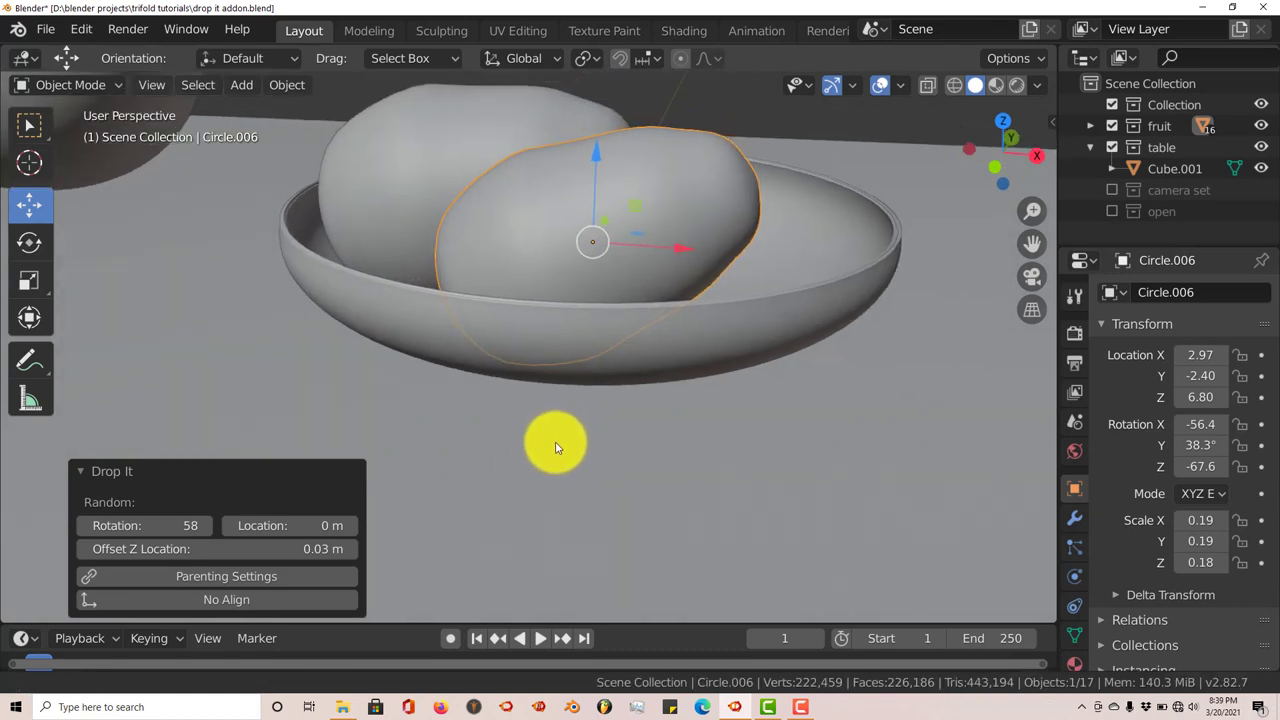
{"action": "left_click_drag", "start_coordinate": [203, 544], "coordinate": [312, 545]}
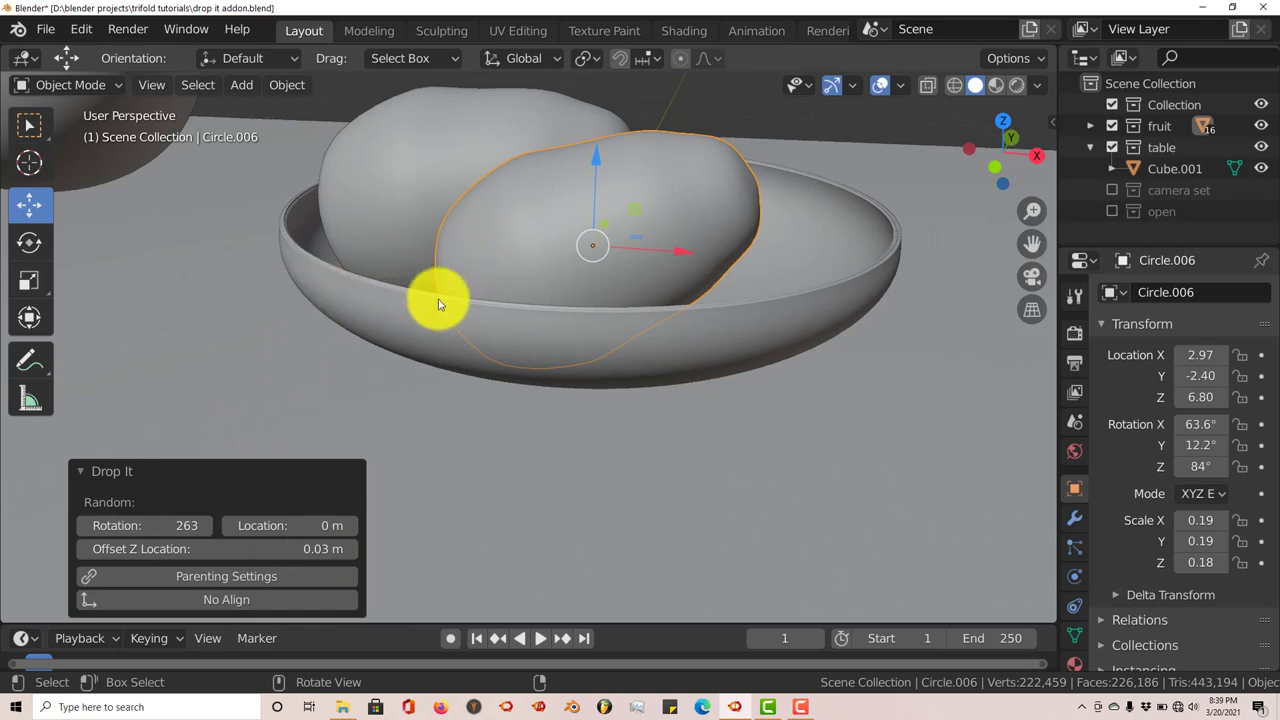
{"action": "mouse_move", "coordinate": [157, 526]}
{"action": "left_mouse_down"}
{"action": "mouse_move", "coordinate": [197, 525]}
{"action": "mouse_move", "coordinate": [157, 523]}
{"action": "mouse_move", "coordinate": [172, 524]}
{"action": "left_mouse_up"}
{"action": "scroll", "coordinate": [397, 384], "scroll_direction": "down", "scroll_amount": 5}
{"action": "middle_click_drag", "start_coordinate": [400, 380], "coordinate": [480, 416]}
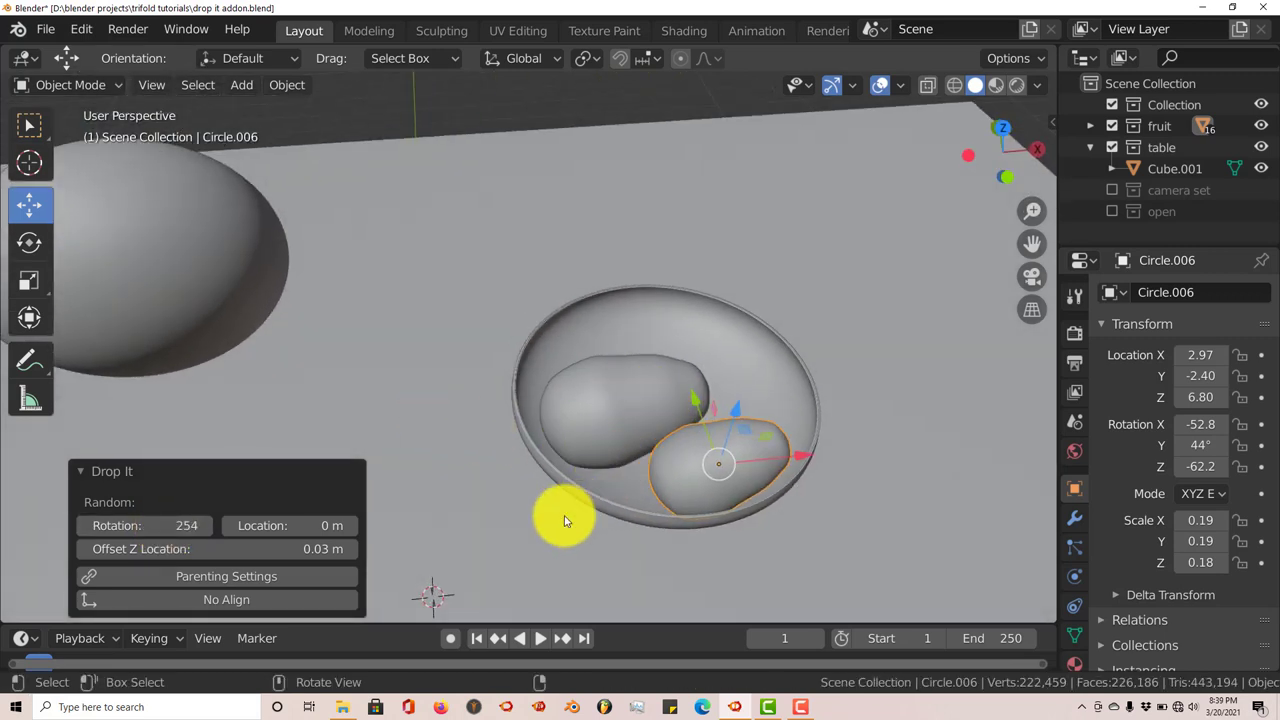
Step: Set Drop It's Random Location for egg Circle.006 to 0.09 m
{"action": "middle_click_drag", "start_coordinate": [545, 517], "coordinate": [457, 523]}
{"action": "mouse_move", "coordinate": [330, 524]}
{"action": "left_mouse_down"}
{"action": "mouse_move", "coordinate": [346, 523]}
{"action": "mouse_move", "coordinate": [334, 523]}
{"action": "left_mouse_up"}
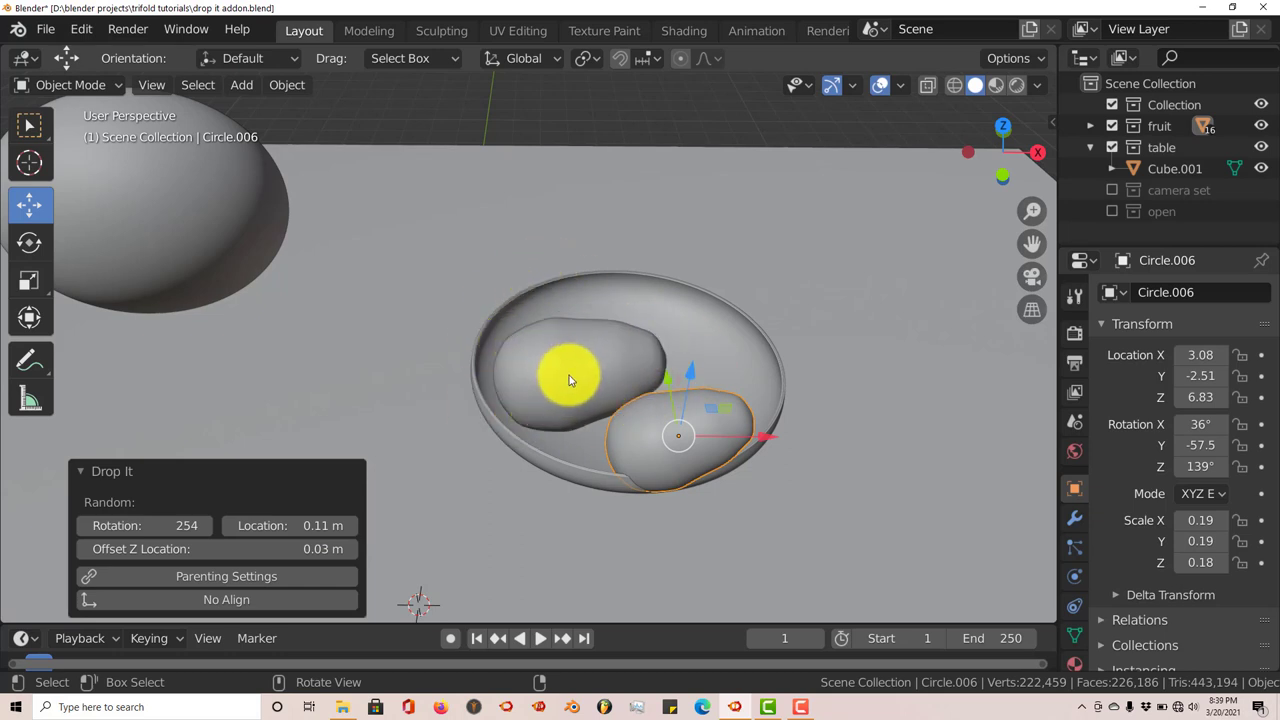
{"action": "left_click_drag", "start_coordinate": [229, 523], "coordinate": [200, 523]}
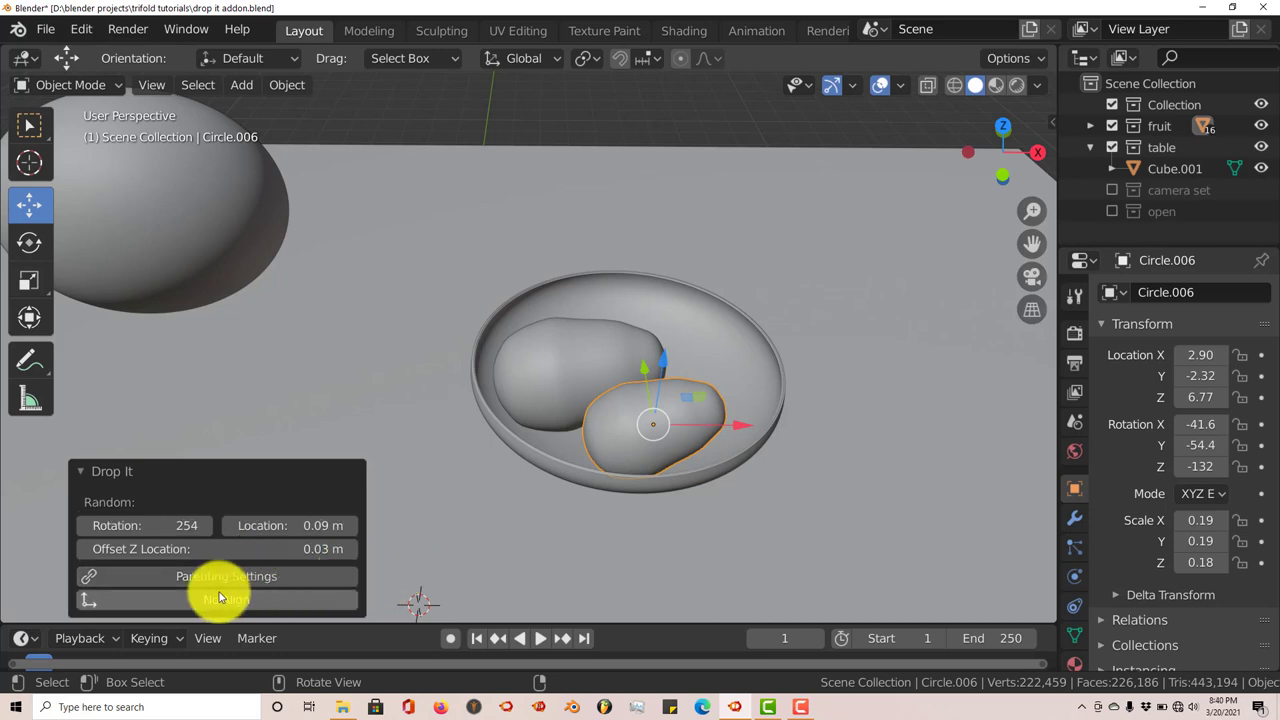
{"action": "left_click", "coordinate": [144, 576]}
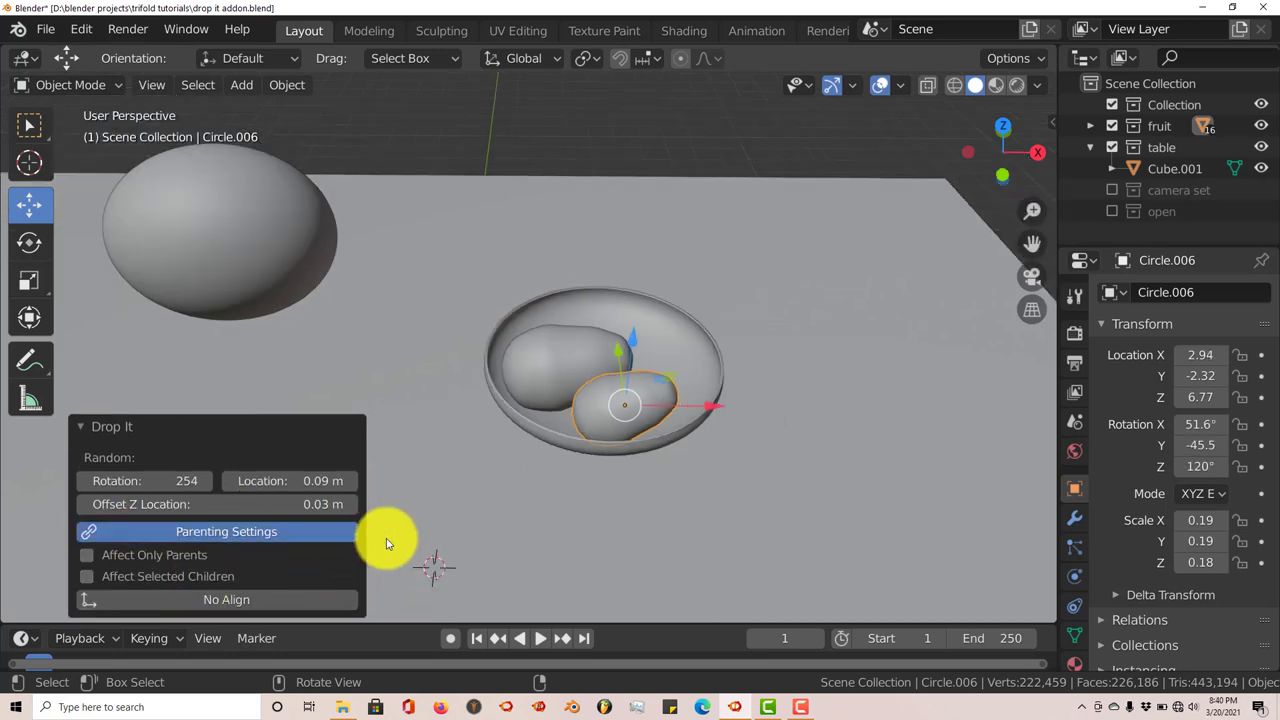
{"action": "left_click", "coordinate": [87, 556]}
{"action": "scroll", "coordinate": [600, 449], "scroll_direction": "down", "scroll_amount": 6}
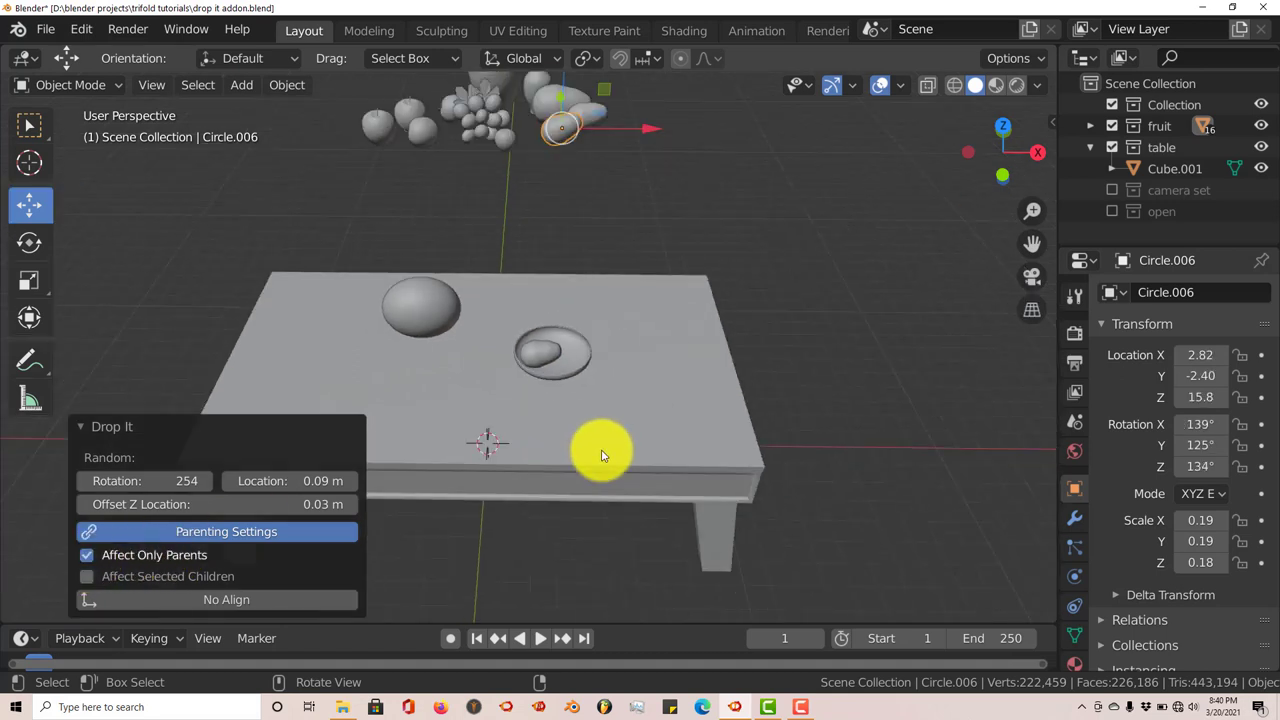
{"action": "middle_click_drag", "start_coordinate": [600, 449], "coordinate": [577, 482]}
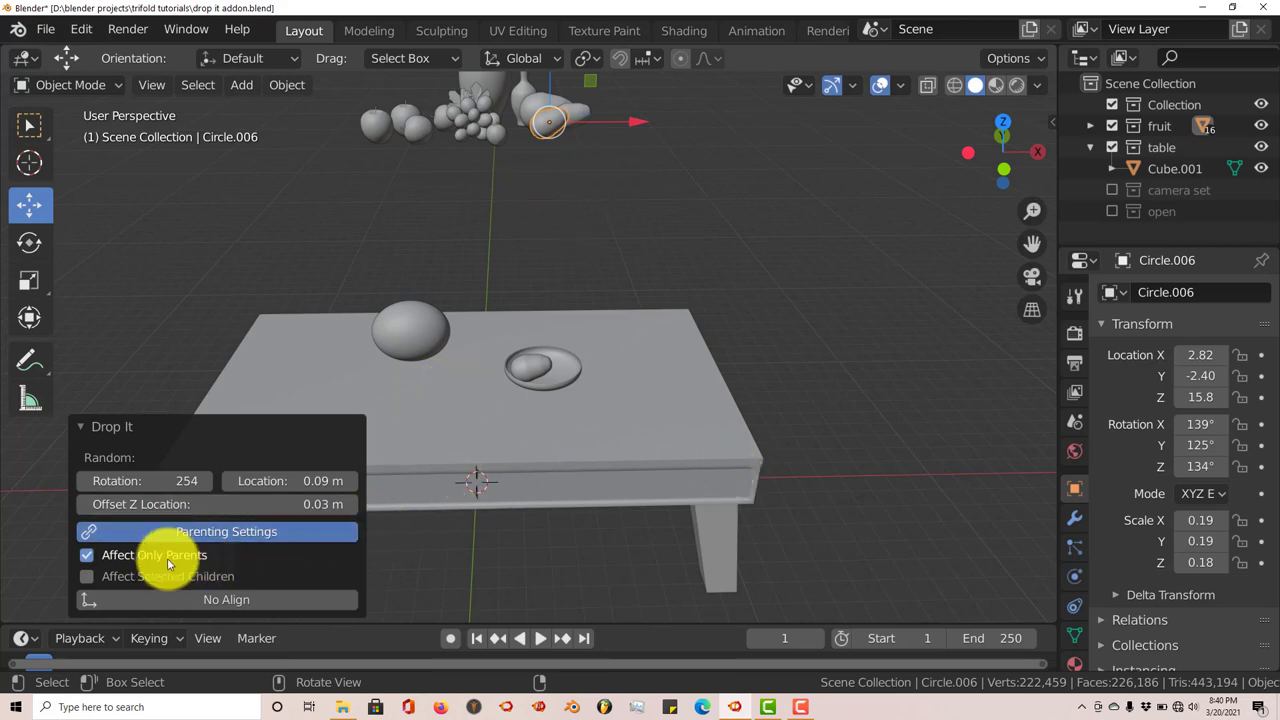
{"action": "left_click", "coordinate": [87, 555]}
{"action": "scroll", "coordinate": [590, 393], "scroll_direction": "up", "scroll_amount": 3}
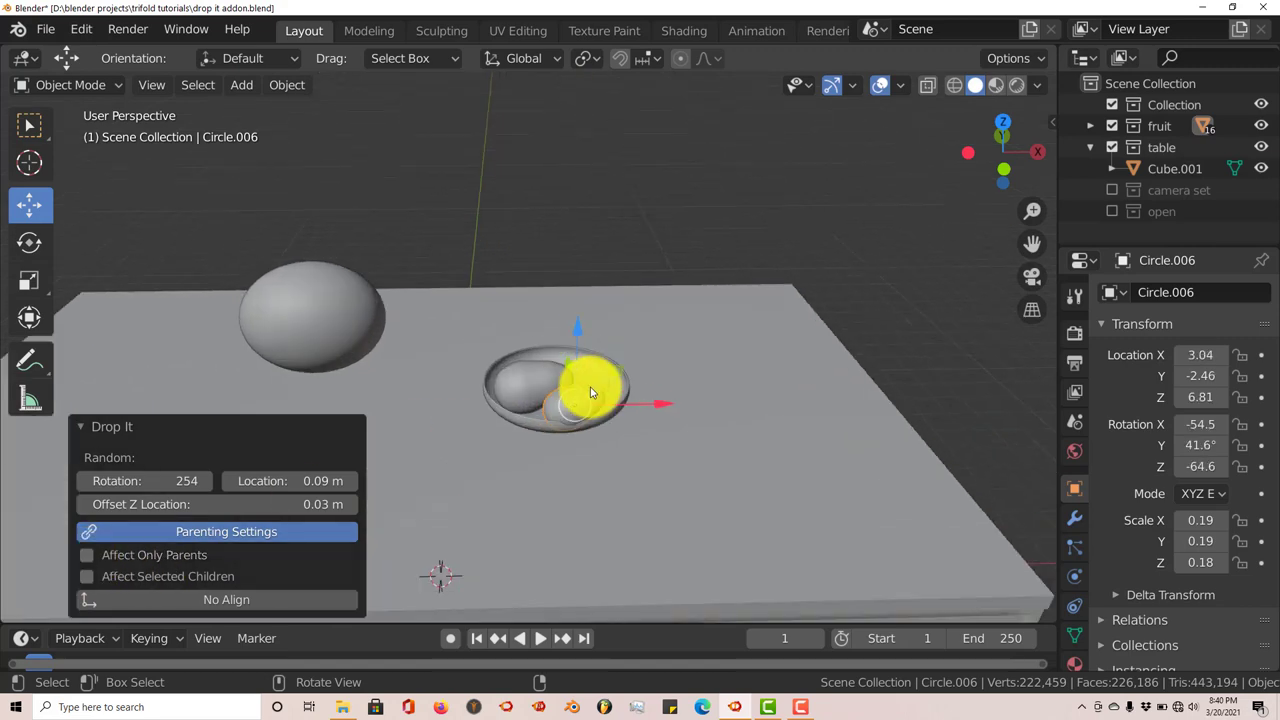
{"action": "scroll", "coordinate": [589, 392], "scroll_direction": "up", "scroll_amount": 2}
{"action": "middle_click_drag", "start_coordinate": [576, 440], "coordinate": [597, 437]}
{"action": "scroll", "coordinate": [548, 450], "scroll_direction": "down", "scroll_amount": 4}
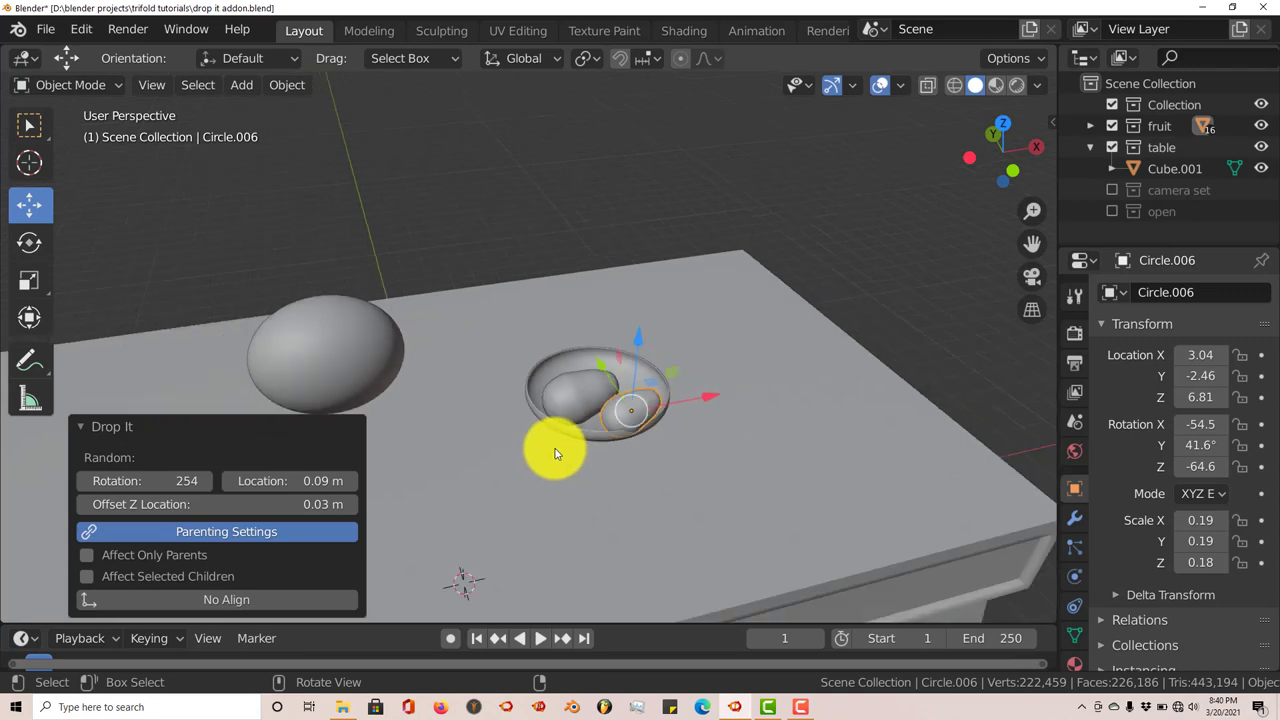
{"action": "left_click", "coordinate": [125, 531]}
{"action": "scroll", "coordinate": [530, 462], "scroll_direction": "down", "scroll_amount": 3}
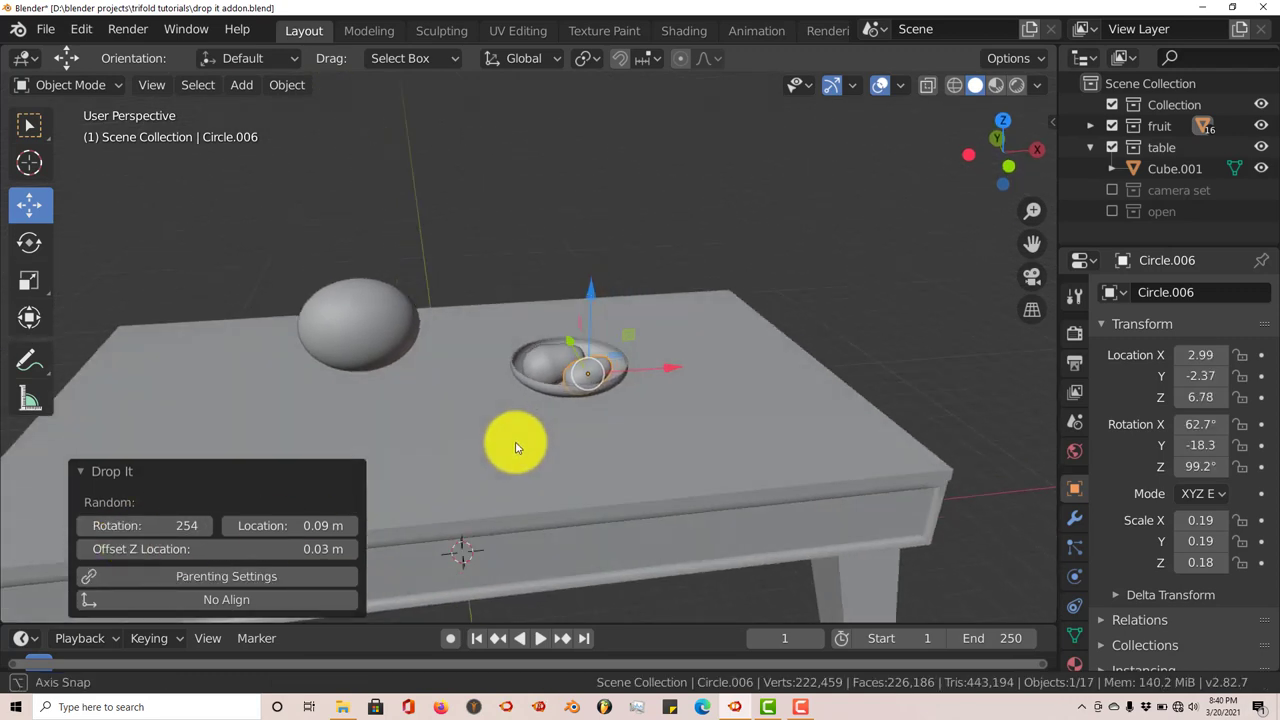
{"action": "middle_click_drag", "start_coordinate": [535, 435], "coordinate": [477, 420]}
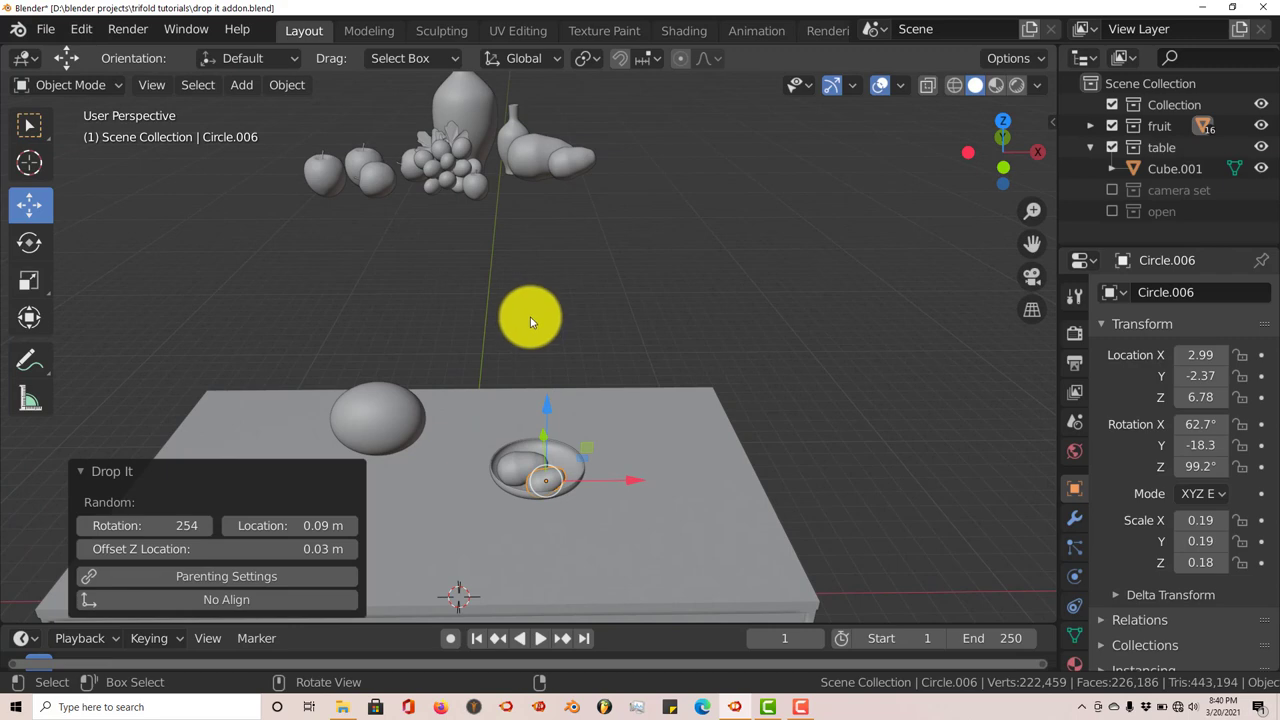
Step: Drop fruit Circle.002 into the bowl with Drop It, landing at Z 6.76
{"action": "left_click", "coordinate": [532, 162]}
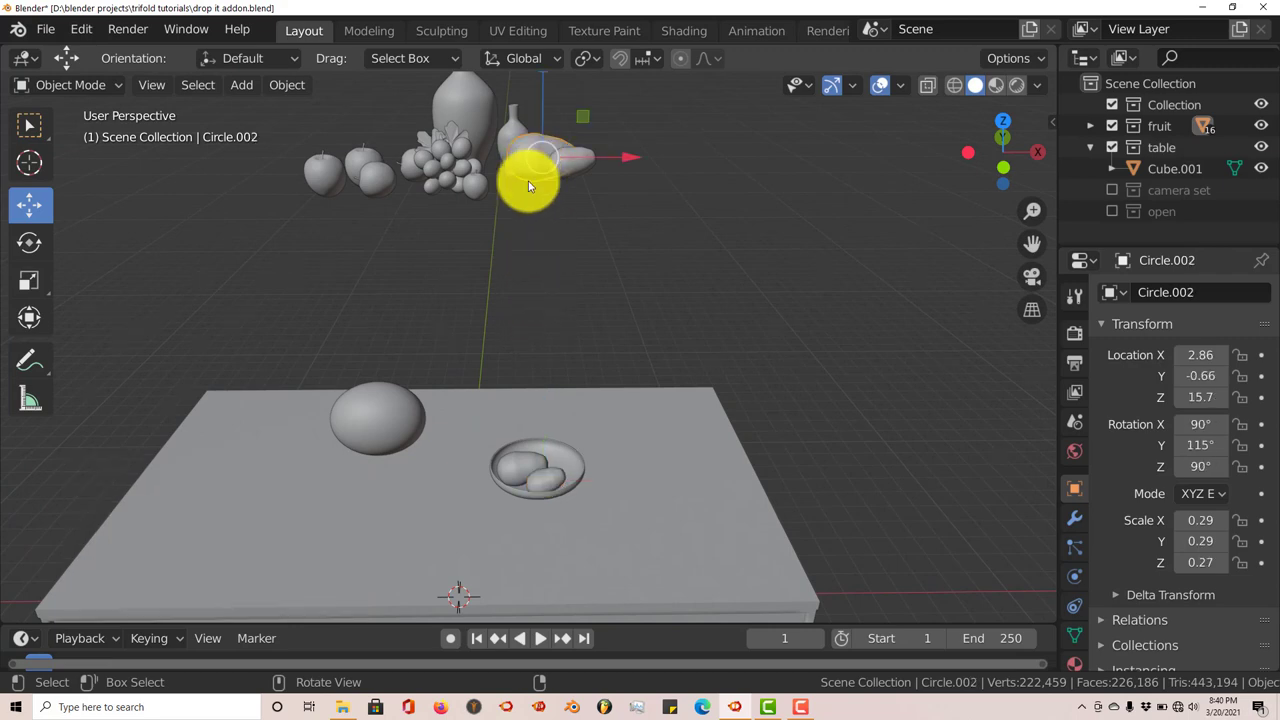
{"action": "right_click", "coordinate": [484, 264]}
{"action": "left_click", "coordinate": [443, 429]}
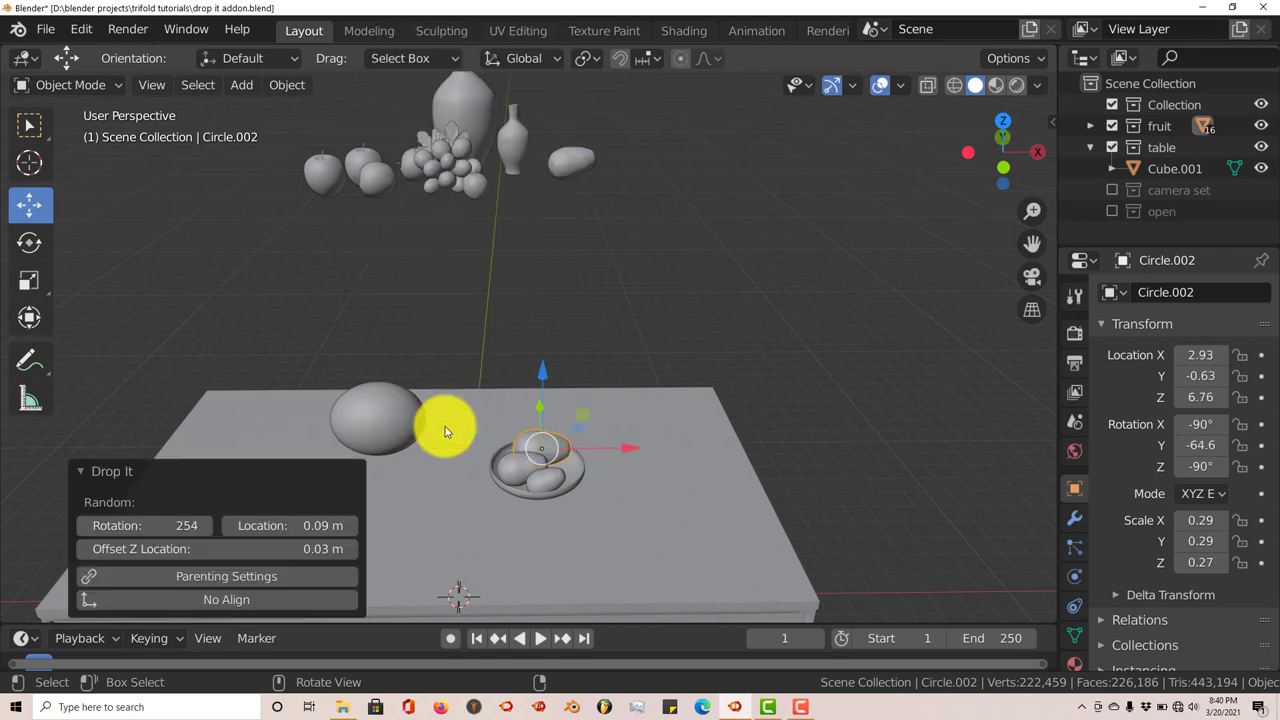
{"action": "middle_click_drag", "start_coordinate": [533, 497], "coordinate": [557, 454]}
{"action": "scroll", "coordinate": [557, 454], "scroll_direction": "down", "scroll_amount": 4}
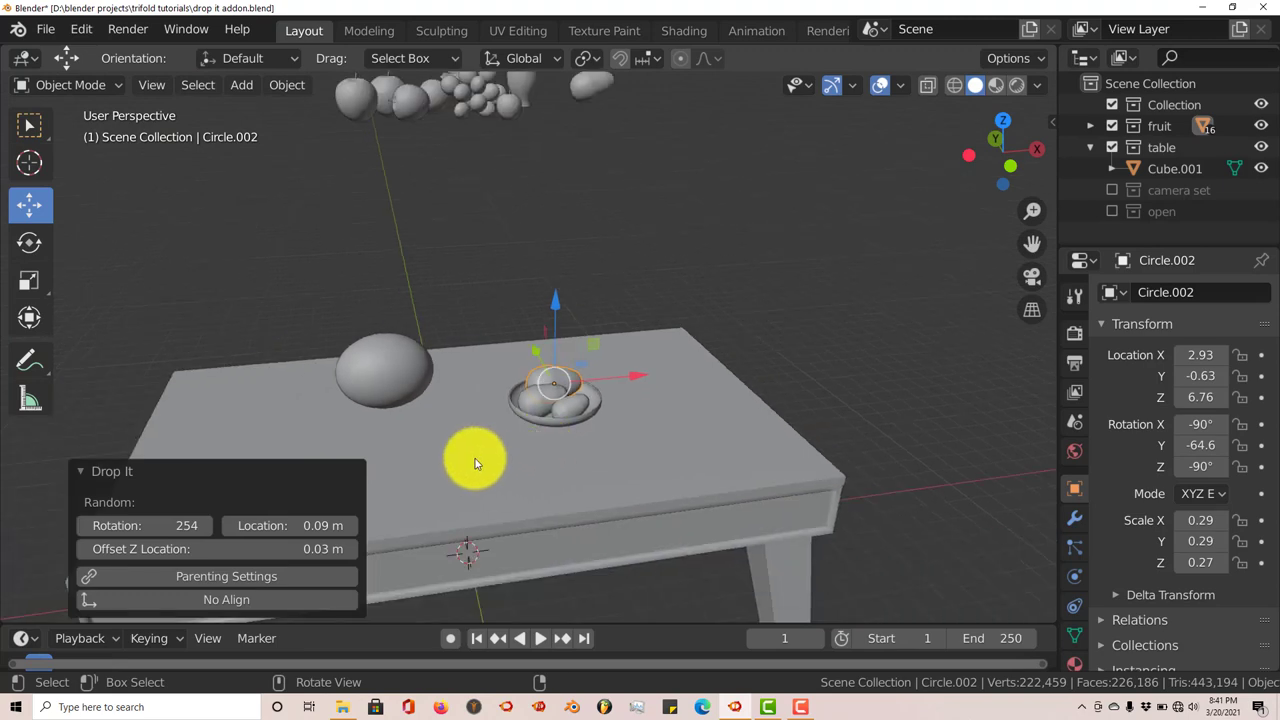
{"action": "middle_click_drag", "start_coordinate": [477, 462], "coordinate": [634, 446]}
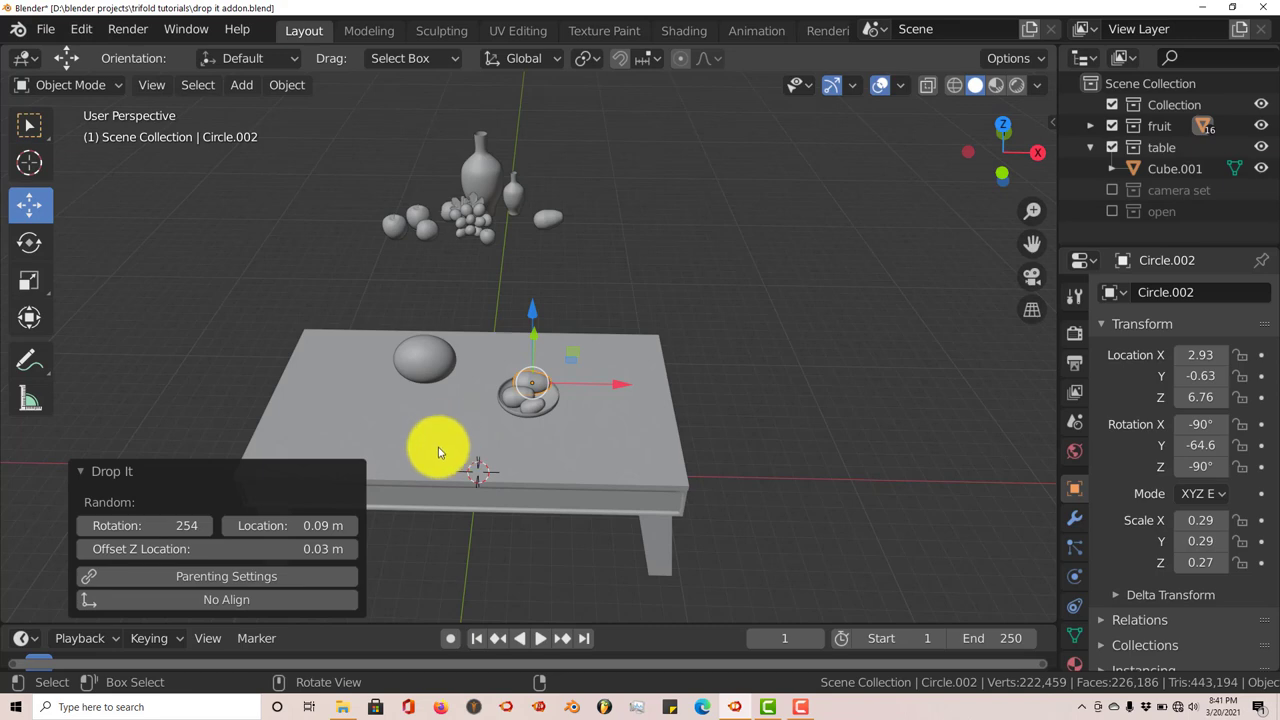
{"action": "middle_click_drag", "start_coordinate": [434, 449], "coordinate": [421, 451]}
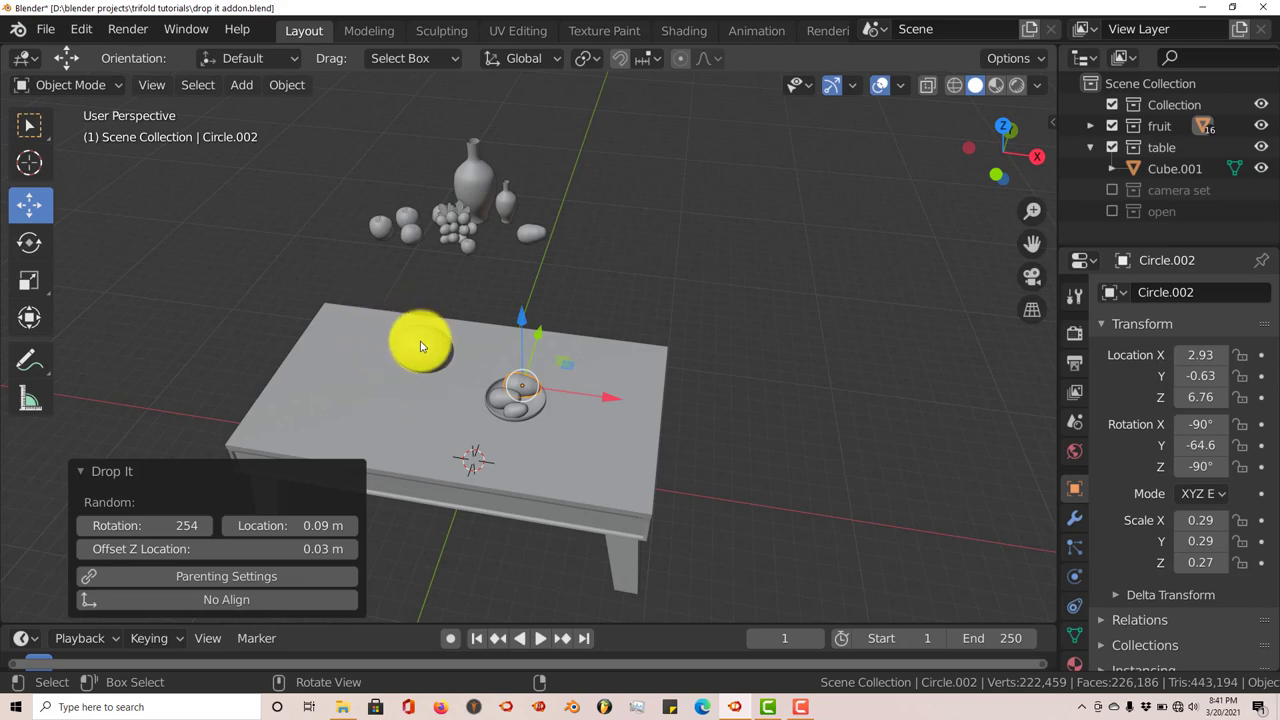
Step: Drop the vase Circle onto the table with Drop It, landing at Z 6.34
{"action": "left_click", "coordinate": [479, 196]}
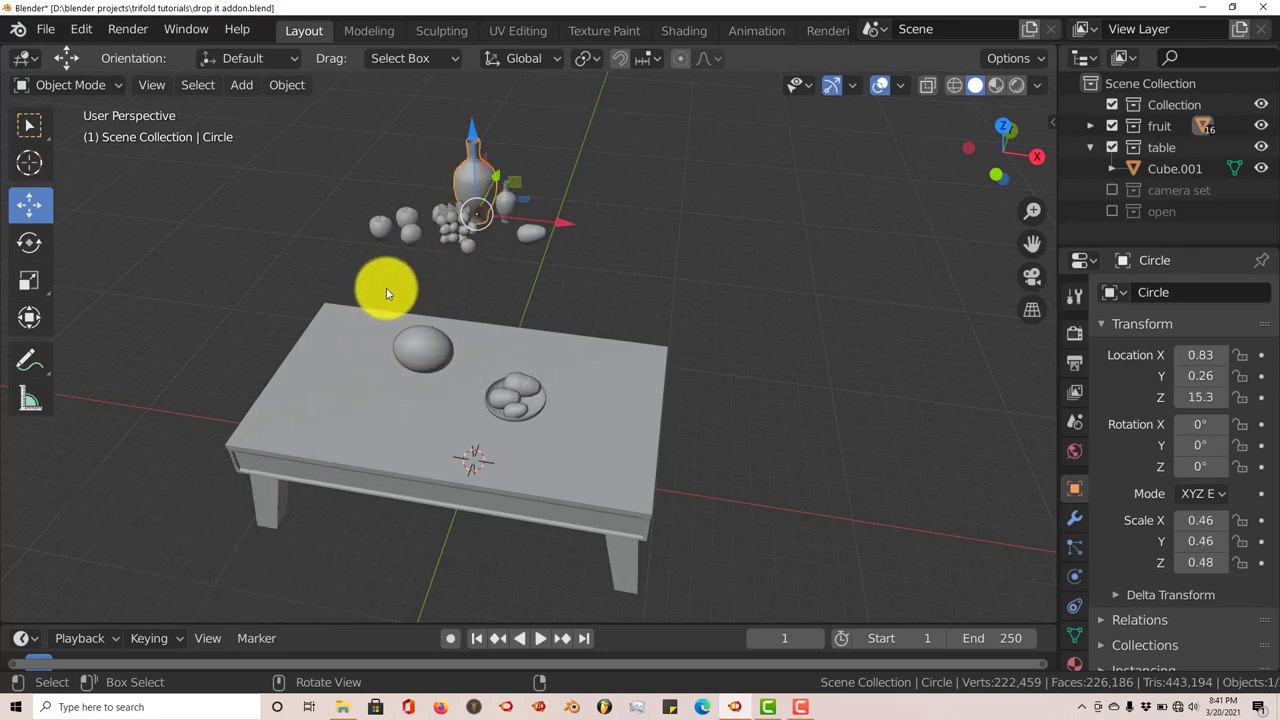
{"action": "right_click", "coordinate": [389, 293]}
{"action": "left_click", "coordinate": [338, 430]}
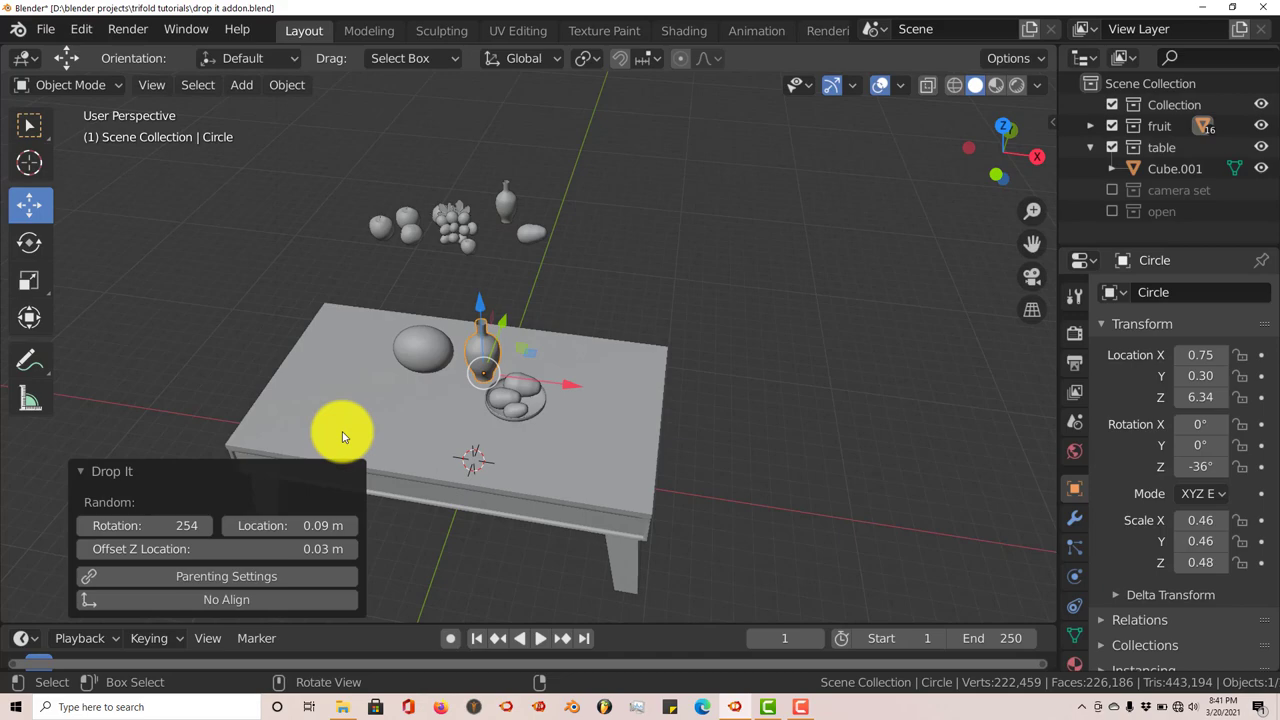